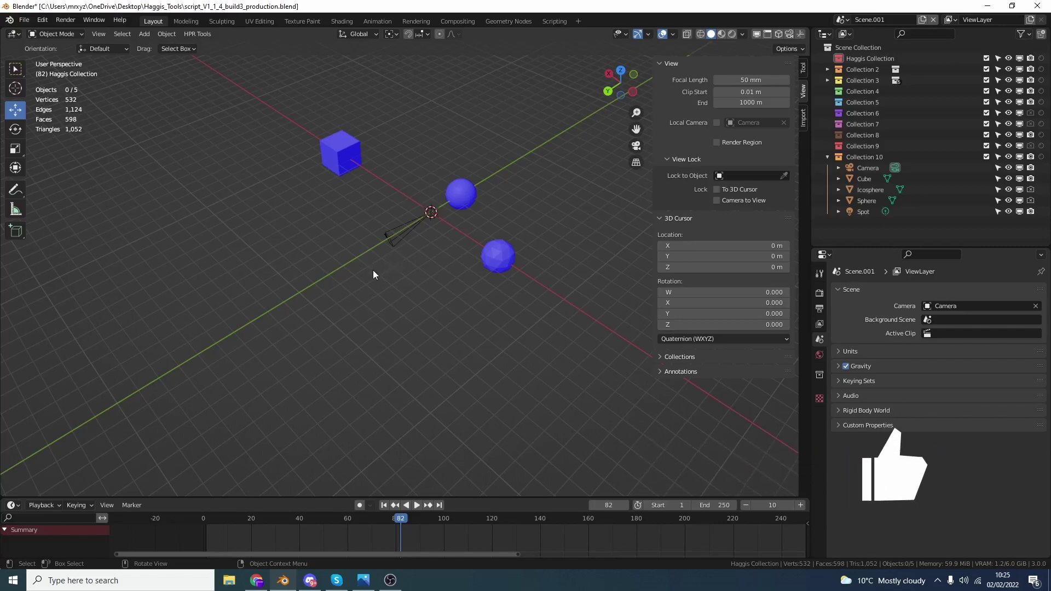
Step: Use Select By Poly Count to select the objects with a poly count smaller than or equal to 6
{"action": "left_click", "coordinate": [200, 34]}
{"action": "mouse_move", "coordinate": [233, 149]}
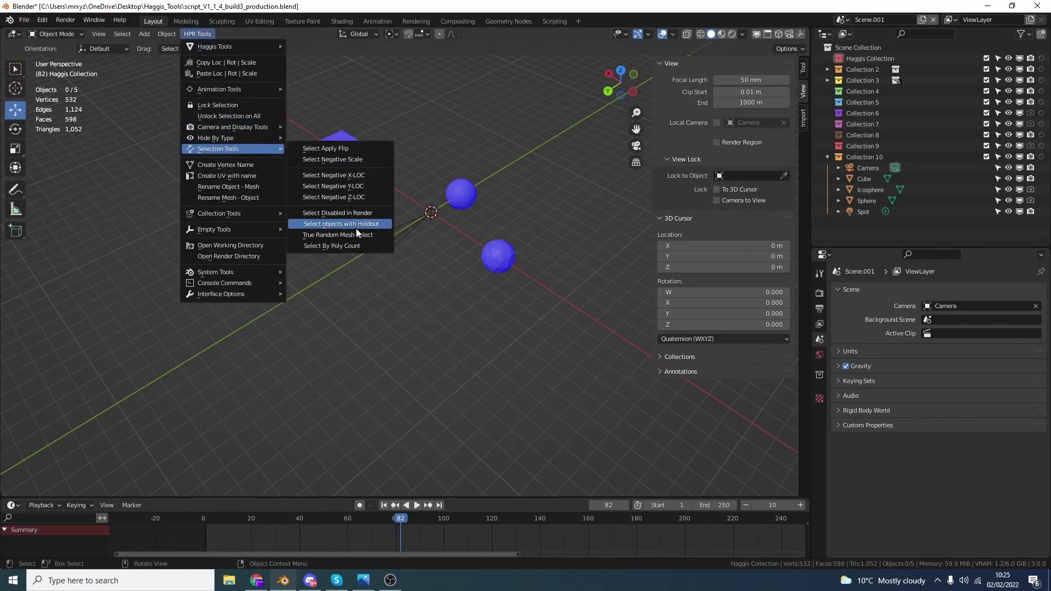
{"action": "left_click", "coordinate": [330, 246]}
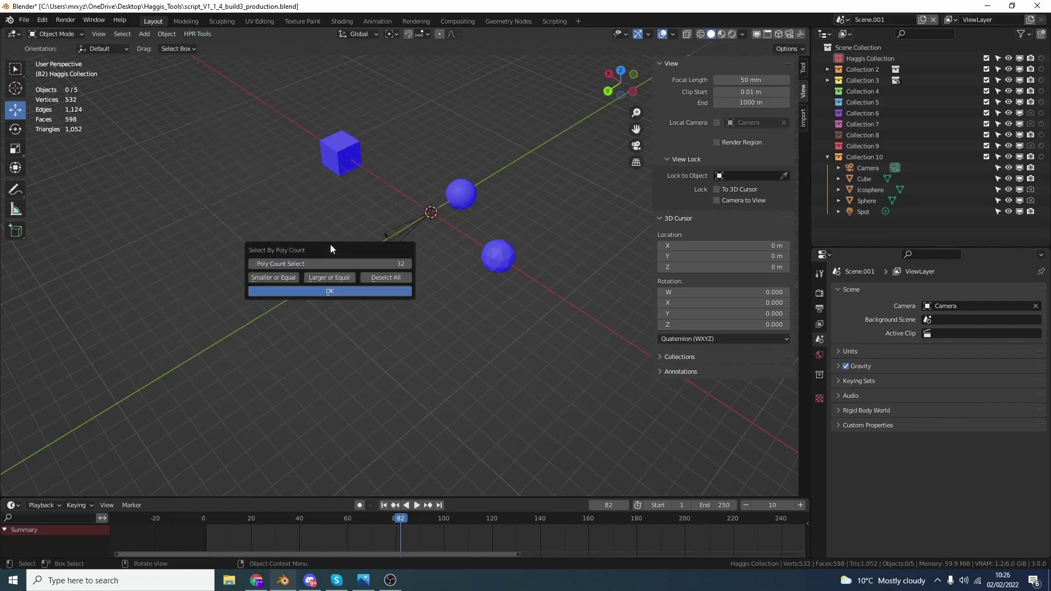
{"action": "left_click", "coordinate": [375, 262]}
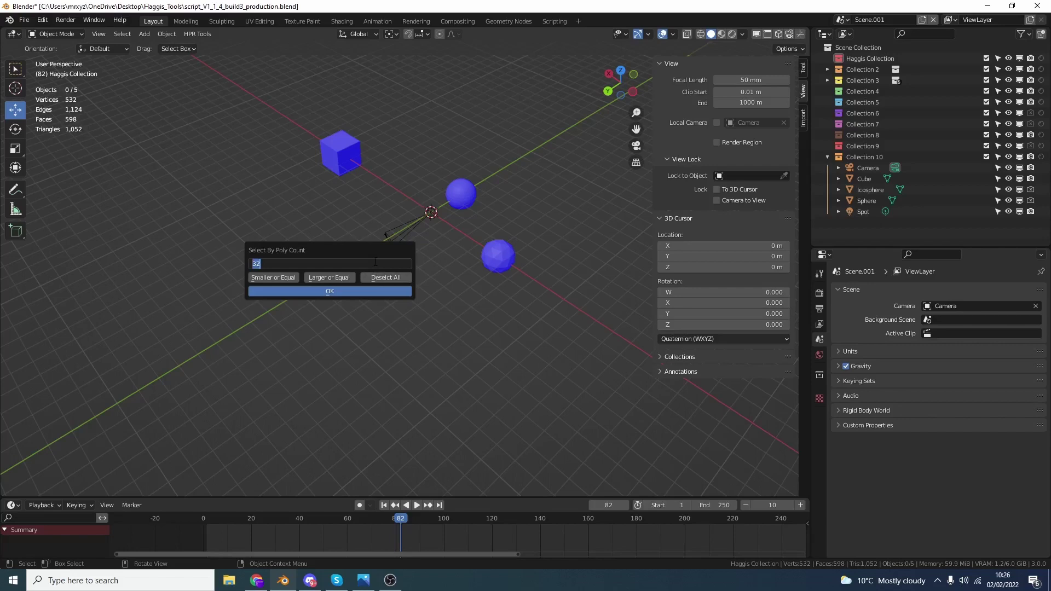
{"action": "type", "text": "6"}
{"action": "key", "text": "Return"}
{"action": "left_click", "coordinate": [271, 278]}
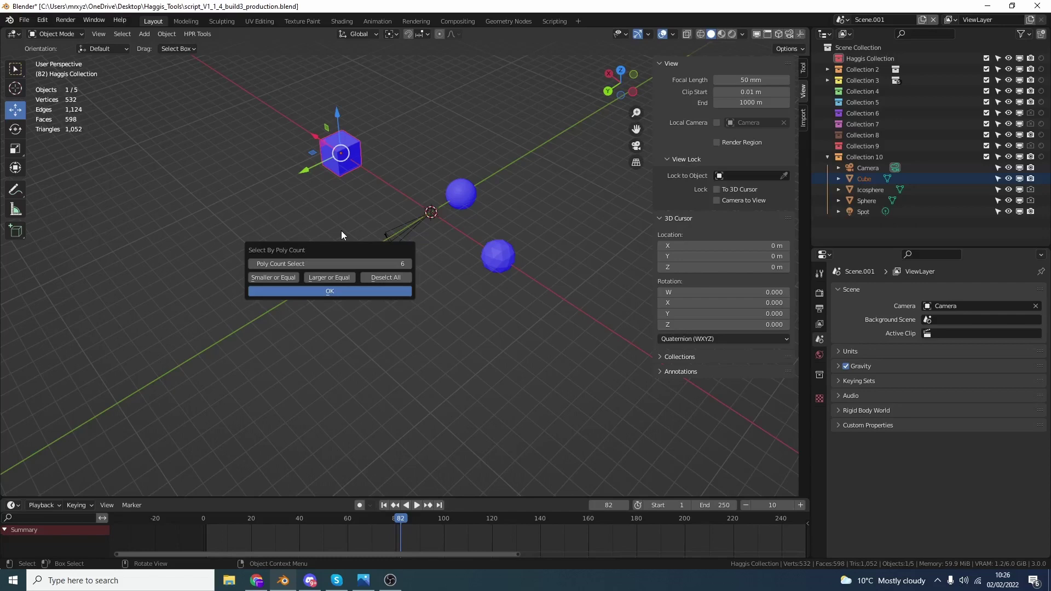
Step: Set the poly count to 32, select the objects larger than or equal to it, and deselect everything
{"action": "left_click", "coordinate": [320, 267]}
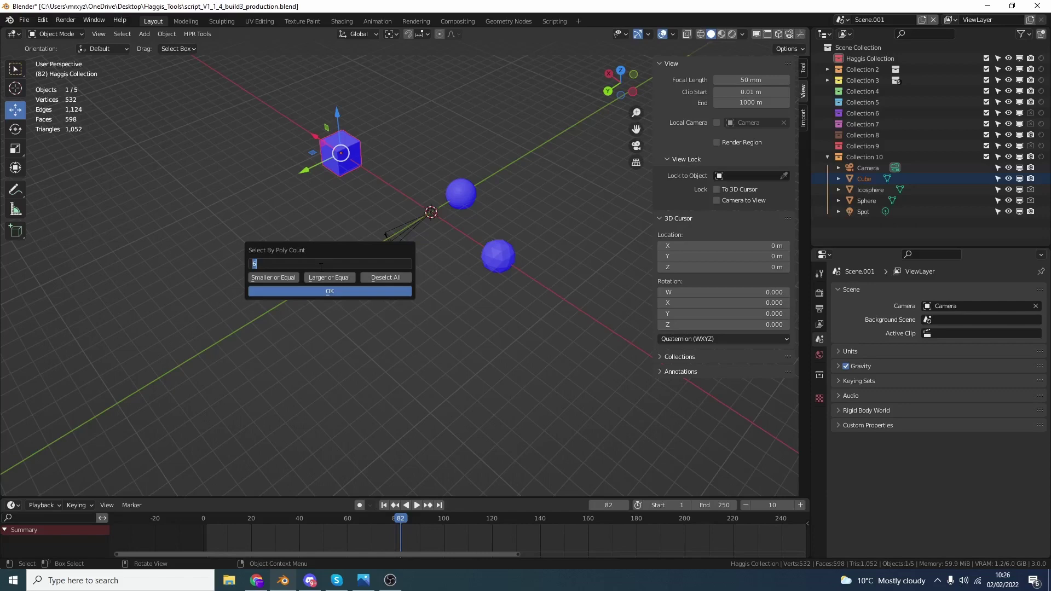
{"action": "type", "text": "32"}
{"action": "left_click", "coordinate": [341, 277]}
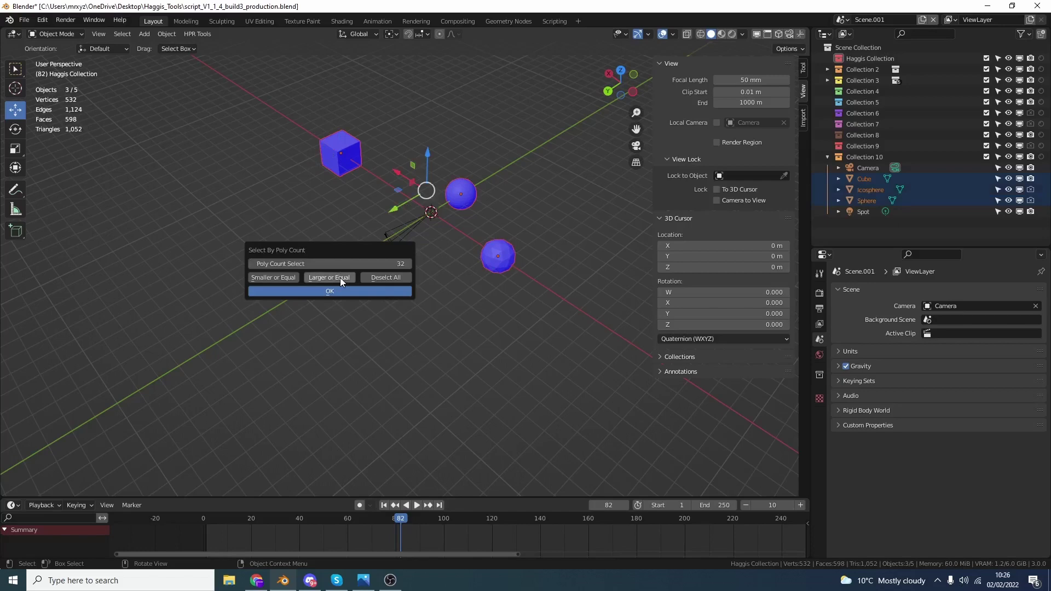
{"action": "left_click_drag", "start_coordinate": [331, 250], "coordinate": [230, 197]}
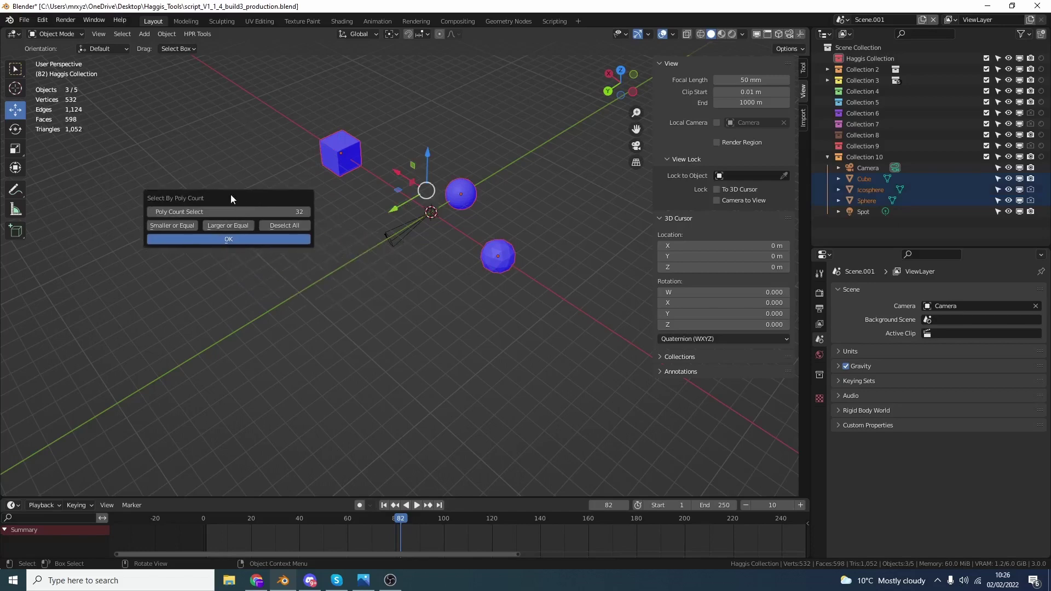
{"action": "left_click", "coordinate": [291, 225]}
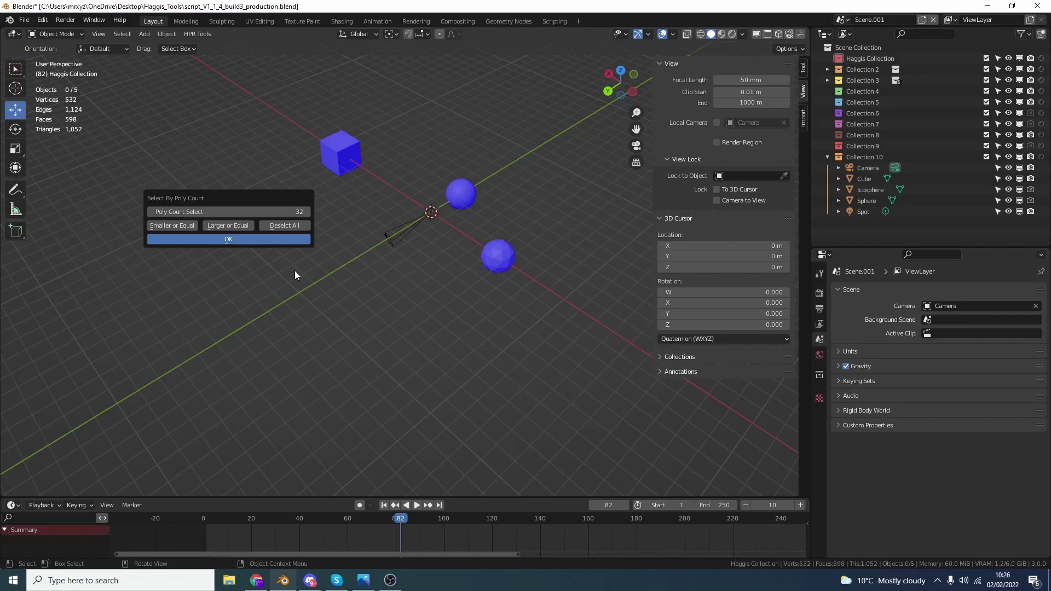
{"action": "left_click", "coordinate": [275, 229]}
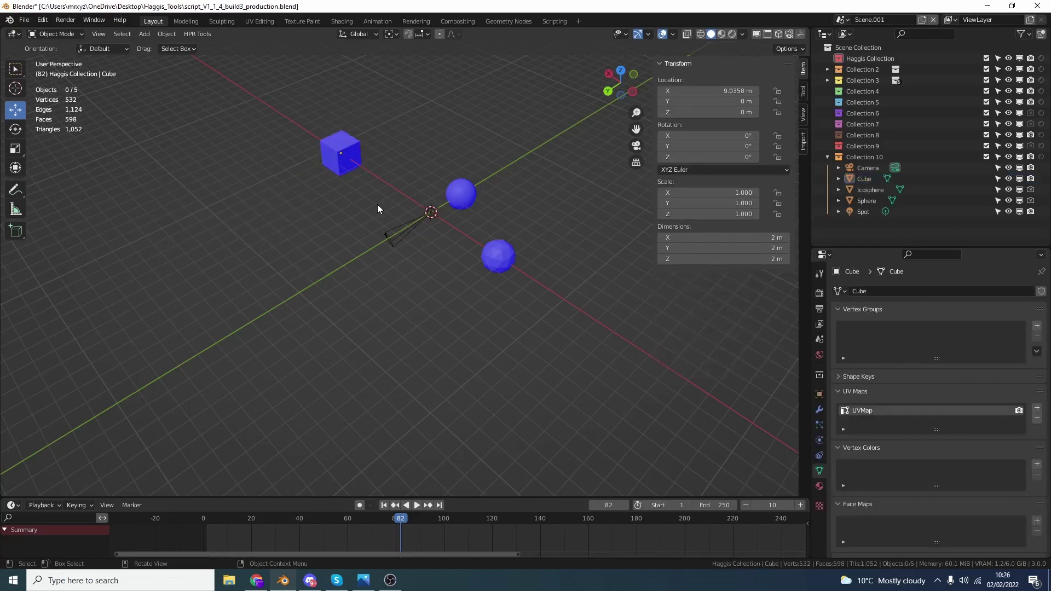
Step: Move the cube about -3.48 m along Y and select all objects that have a negative Y location
{"action": "left_click", "coordinate": [338, 156]}
{"action": "left_click_drag", "start_coordinate": [310, 175], "coordinate": [348, 156]}
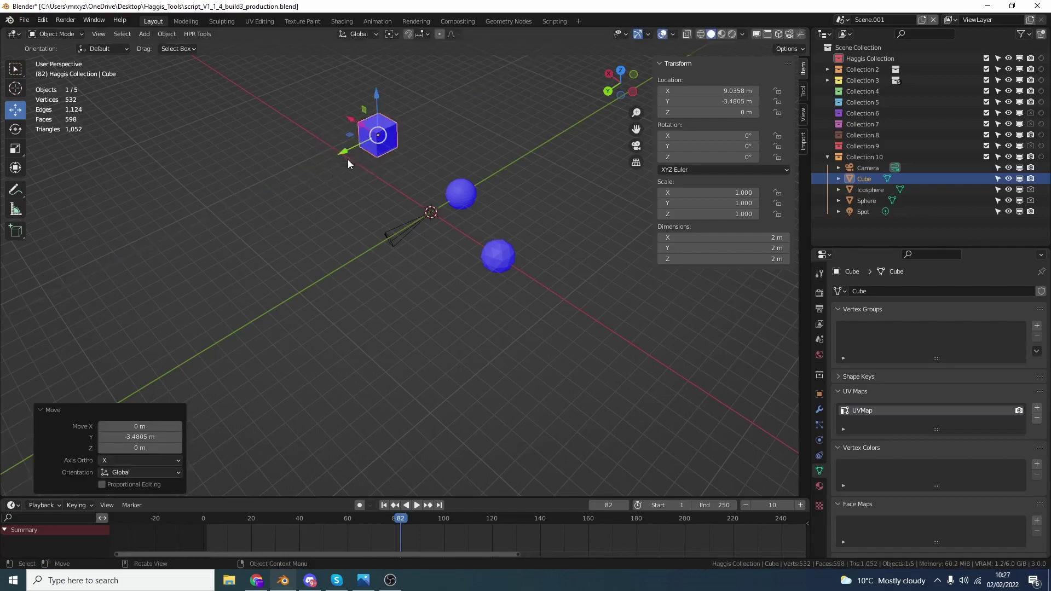
{"action": "left_click", "coordinate": [198, 35]}
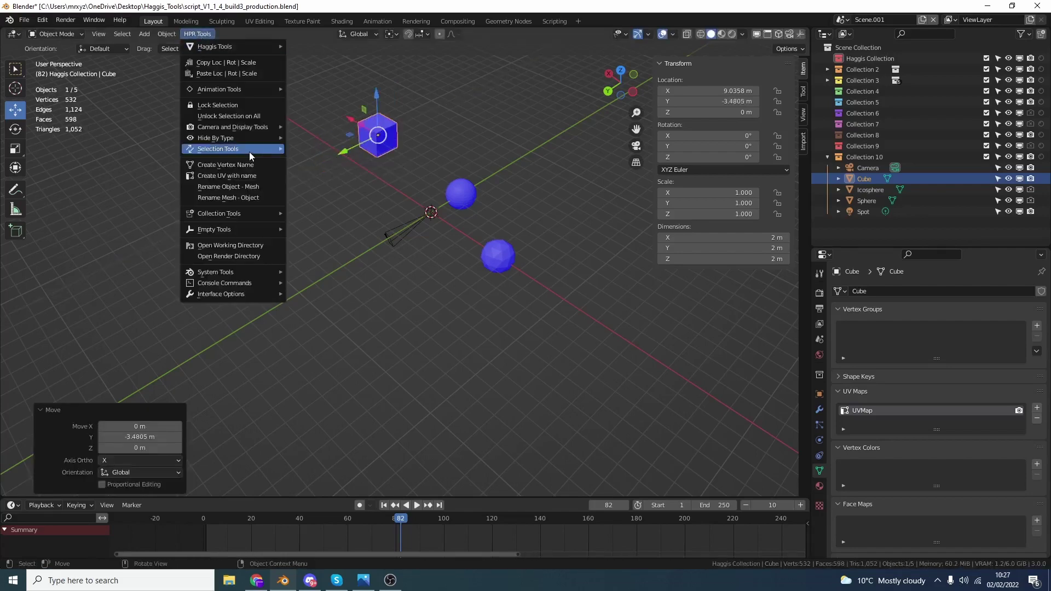
{"action": "mouse_move", "coordinate": [249, 151]}
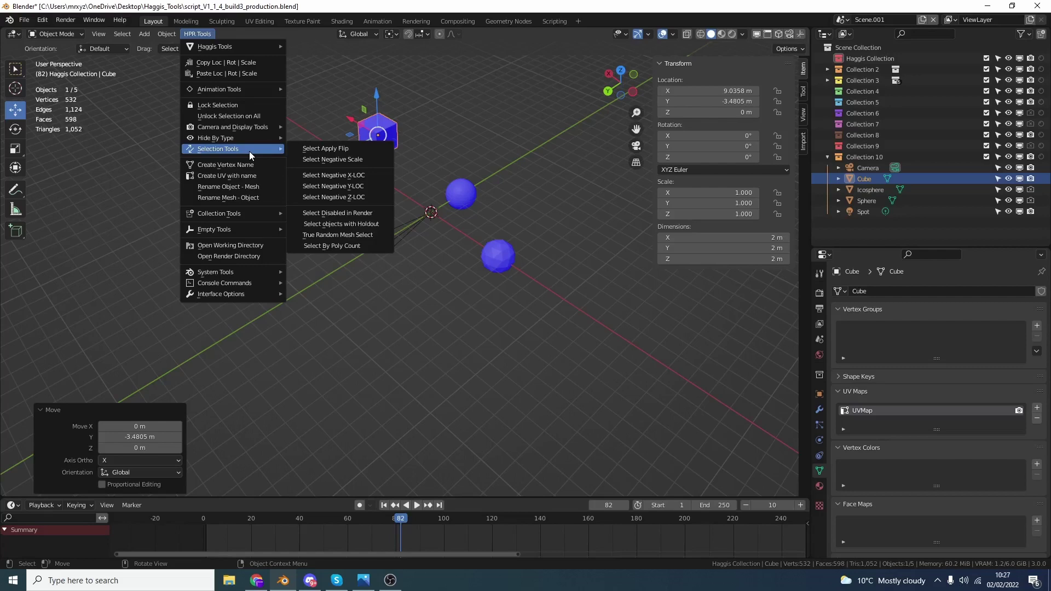
{"action": "left_click", "coordinate": [445, 327]}
{"action": "left_click", "coordinate": [202, 38]}
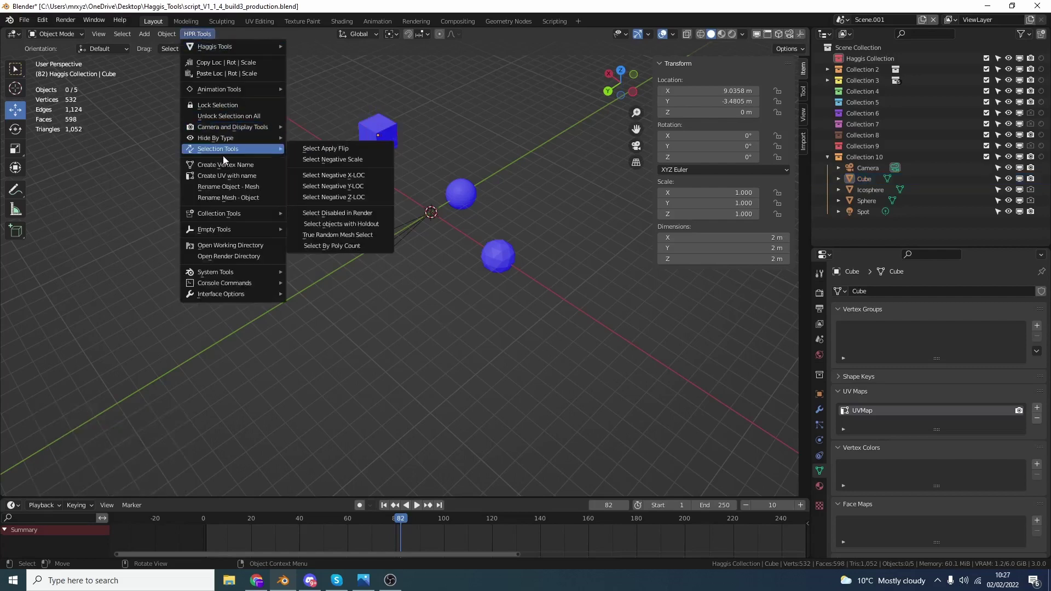
{"action": "left_click", "coordinate": [344, 187]}
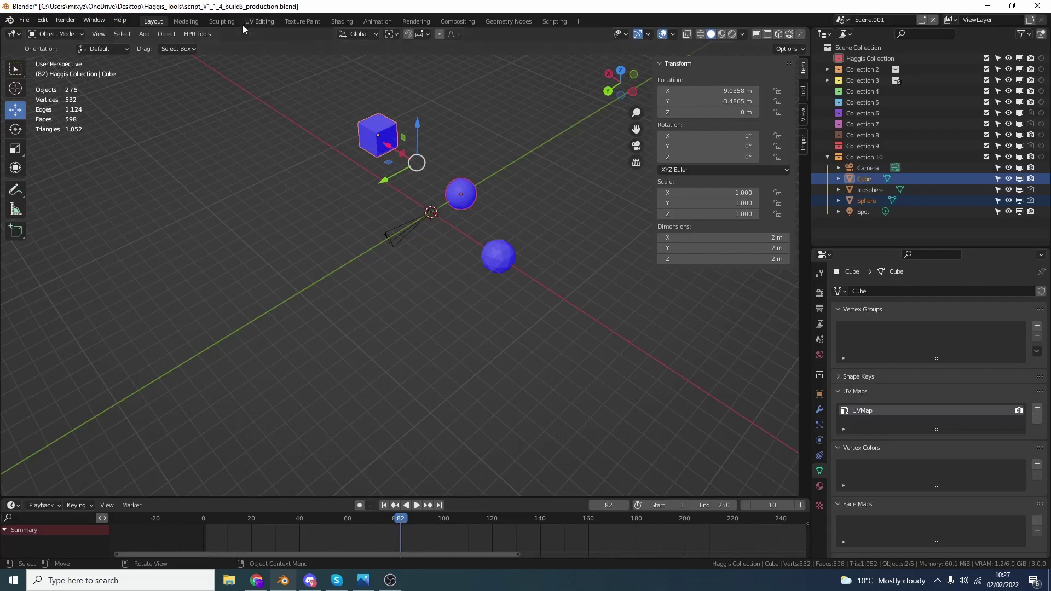
Step: Select only the objects disabled in render, and clear the selection
{"action": "left_click", "coordinate": [208, 34]}
{"action": "mouse_move", "coordinate": [239, 150]}
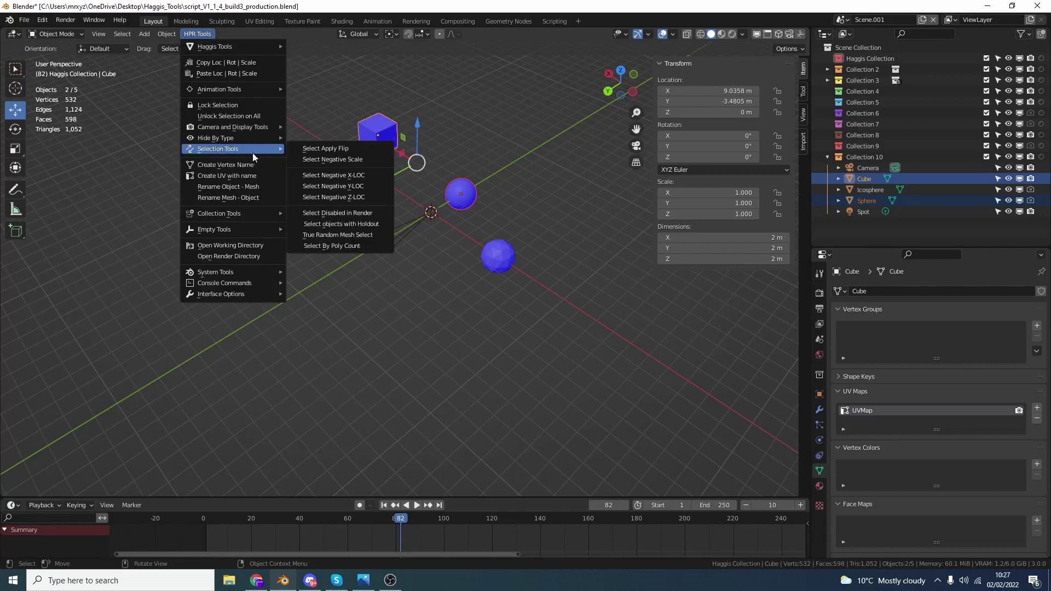
{"action": "left_click", "coordinate": [865, 190]}
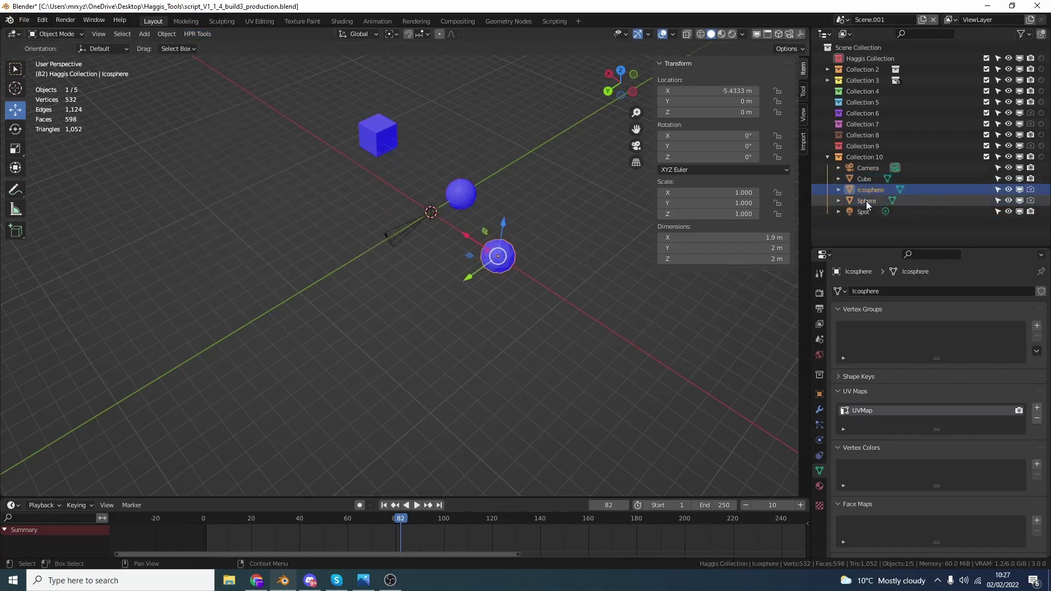
{"action": "left_click", "coordinate": [867, 202]}
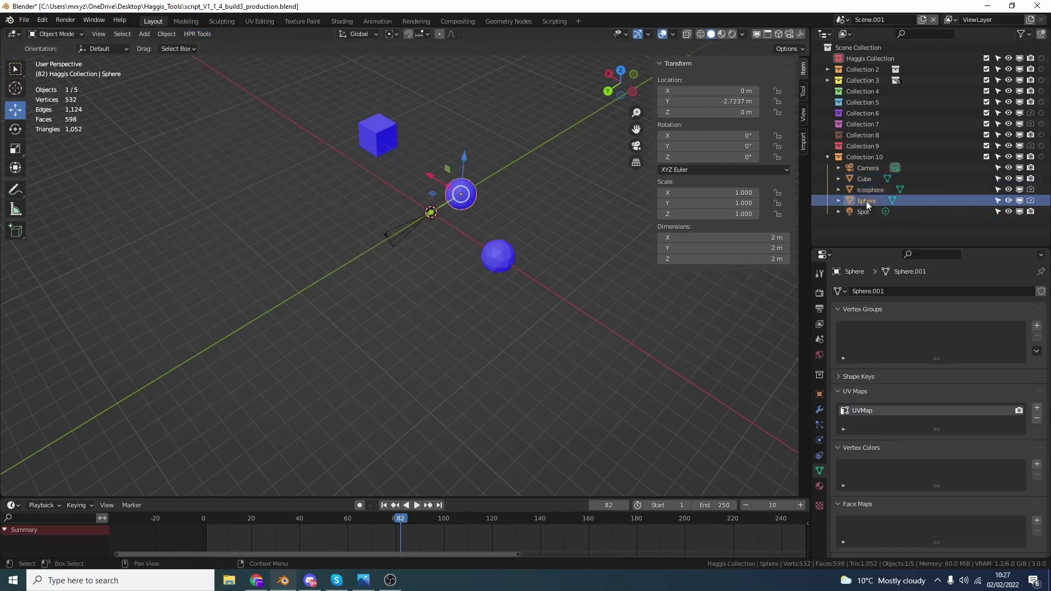
{"action": "left_click", "coordinate": [541, 271]}
{"action": "left_click", "coordinate": [197, 34]}
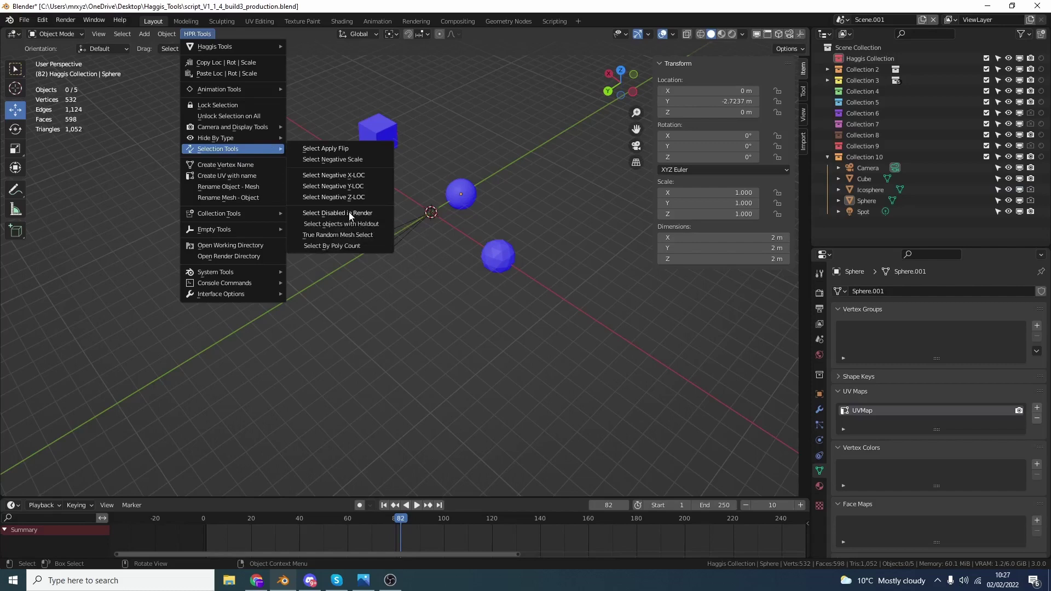
{"action": "left_click", "coordinate": [349, 213]}
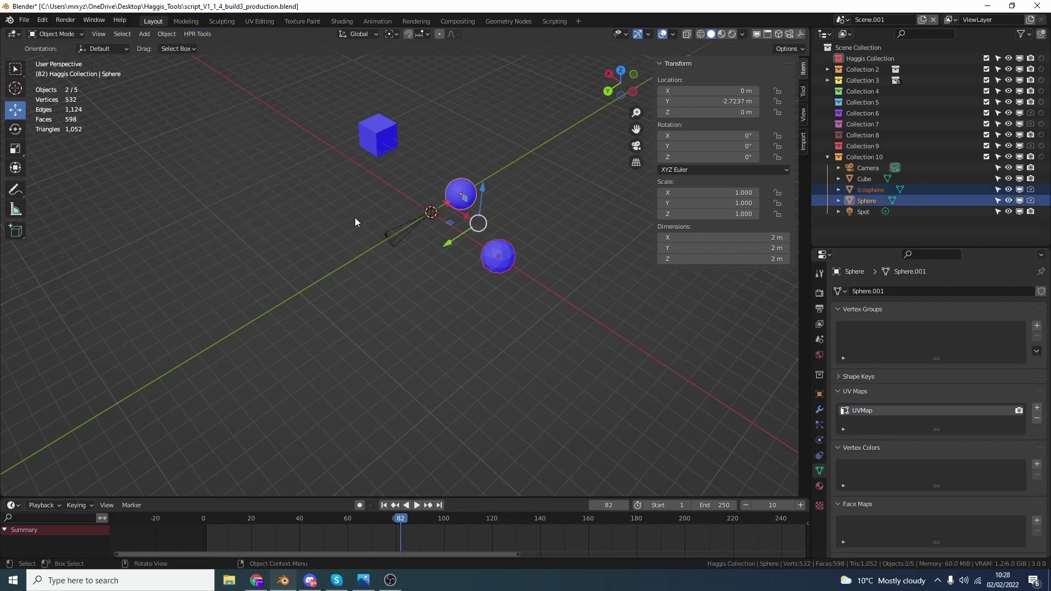
{"action": "left_click", "coordinate": [356, 219]}
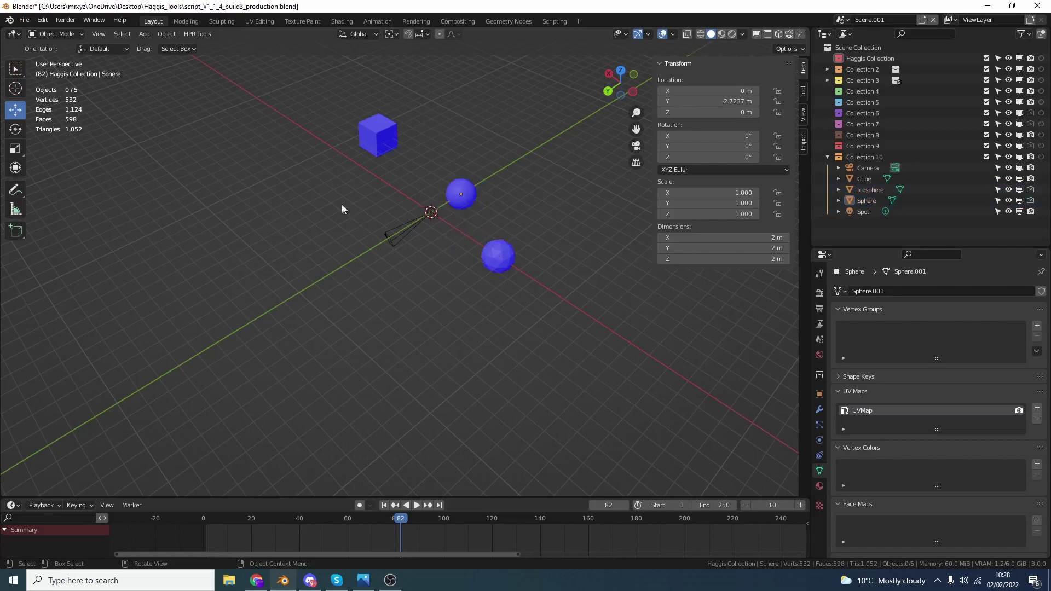
Step: Examine the Haggis Tools add-on preferences and its matching interface options
{"action": "left_click", "coordinate": [207, 33]}
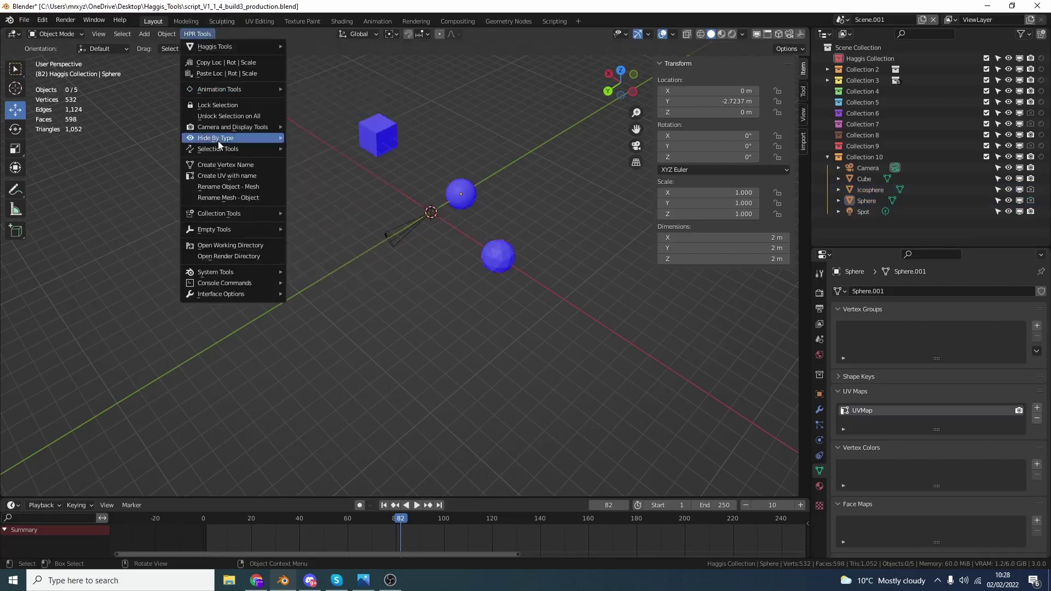
{"action": "mouse_move", "coordinate": [218, 147]}
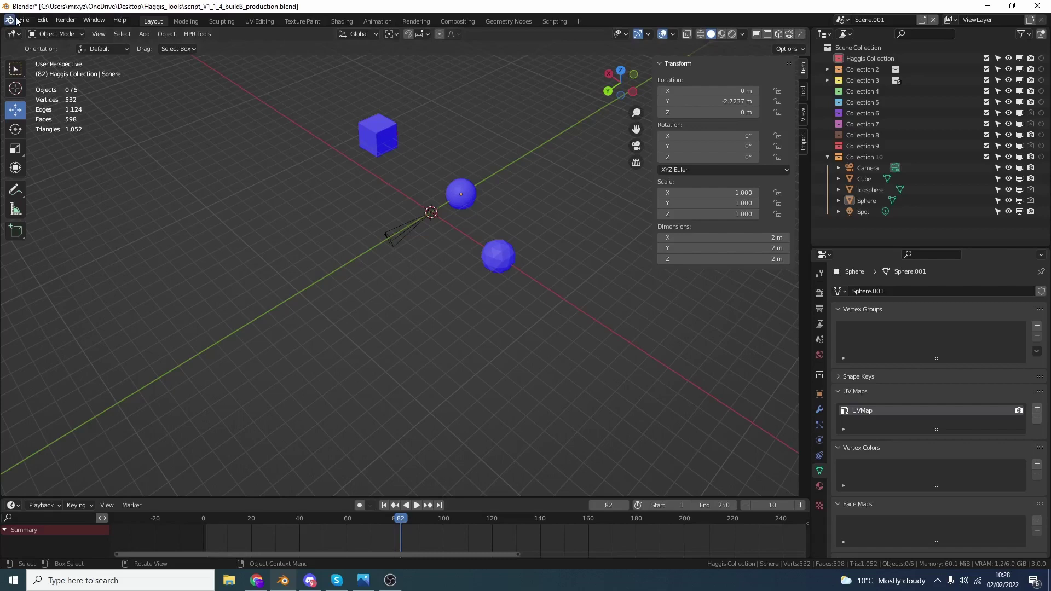
{"action": "left_click", "coordinate": [42, 20]}
{"action": "left_click", "coordinate": [67, 176]}
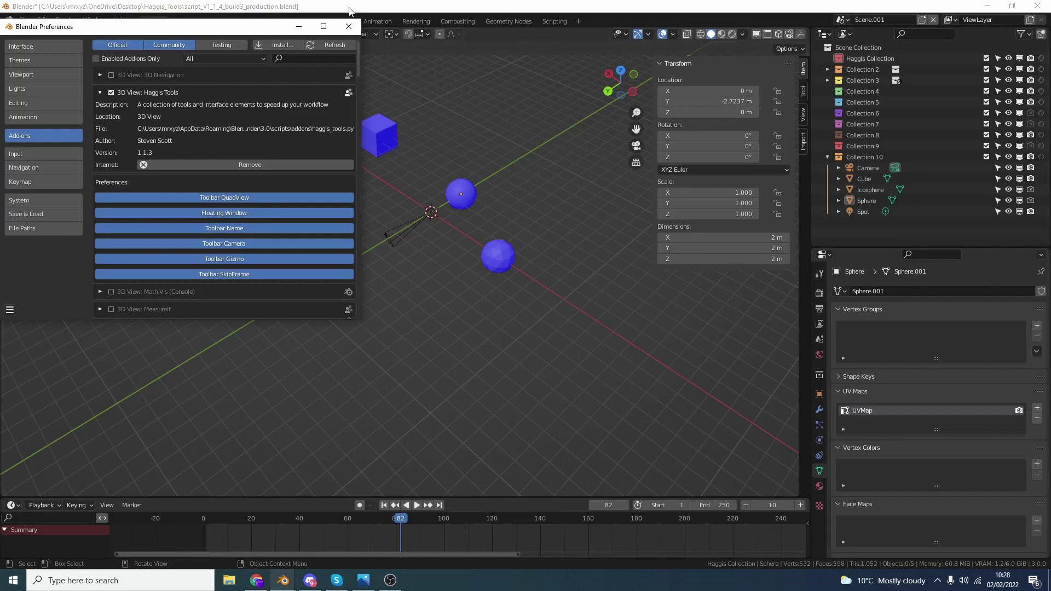
{"action": "left_click", "coordinate": [299, 27]}
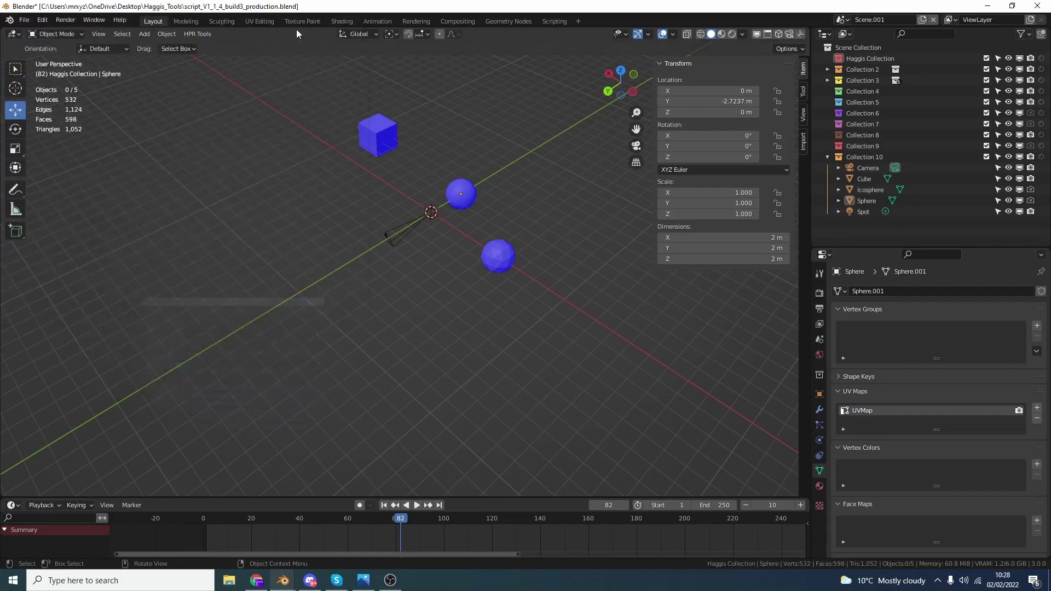
{"action": "left_click", "coordinate": [206, 34]}
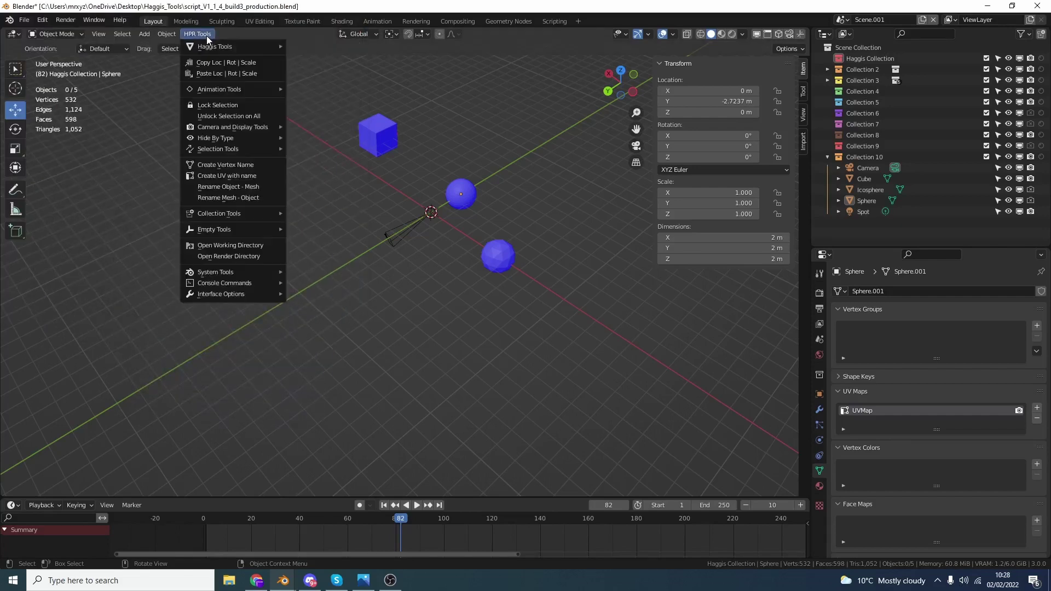
{"action": "mouse_move", "coordinate": [238, 297]}
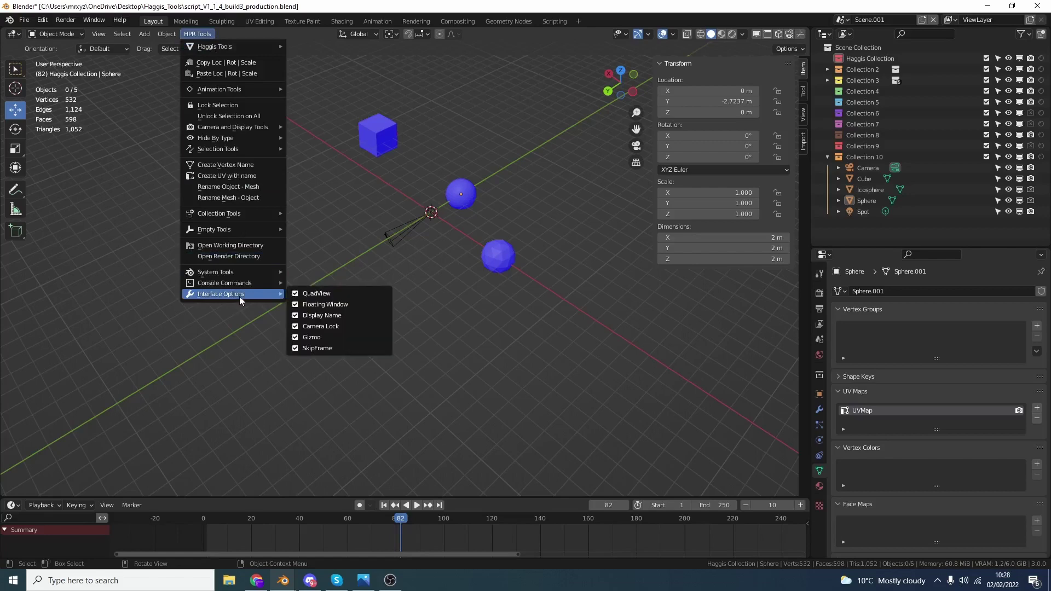
{"action": "left_click", "coordinate": [323, 346]}
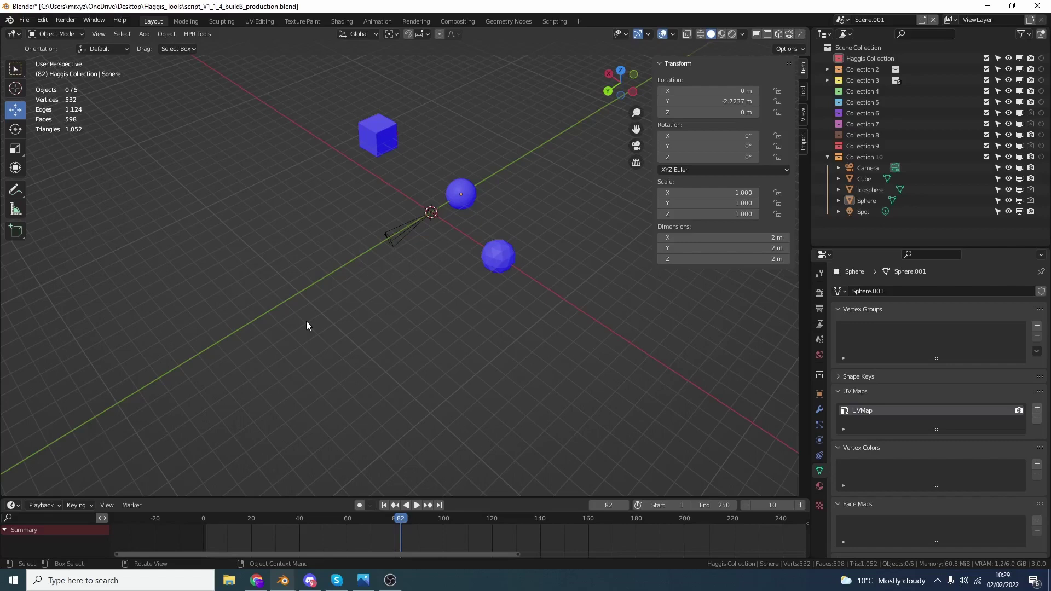
Step: Save the preferences using the Haggis Tools system tools
{"action": "left_click", "coordinate": [197, 34]}
{"action": "mouse_move", "coordinate": [239, 273]}
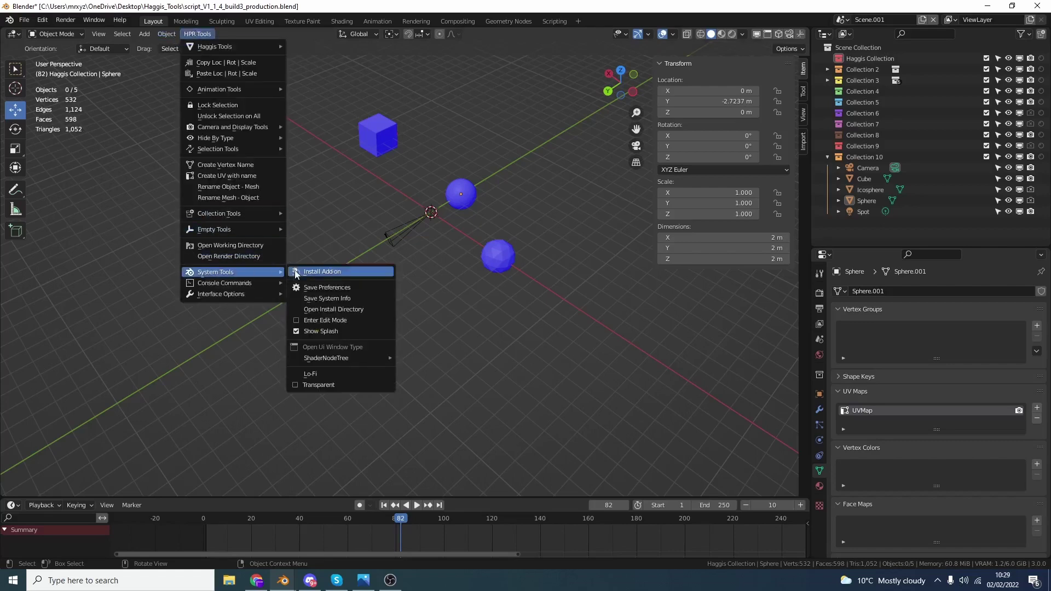
{"action": "left_click", "coordinate": [339, 288]}
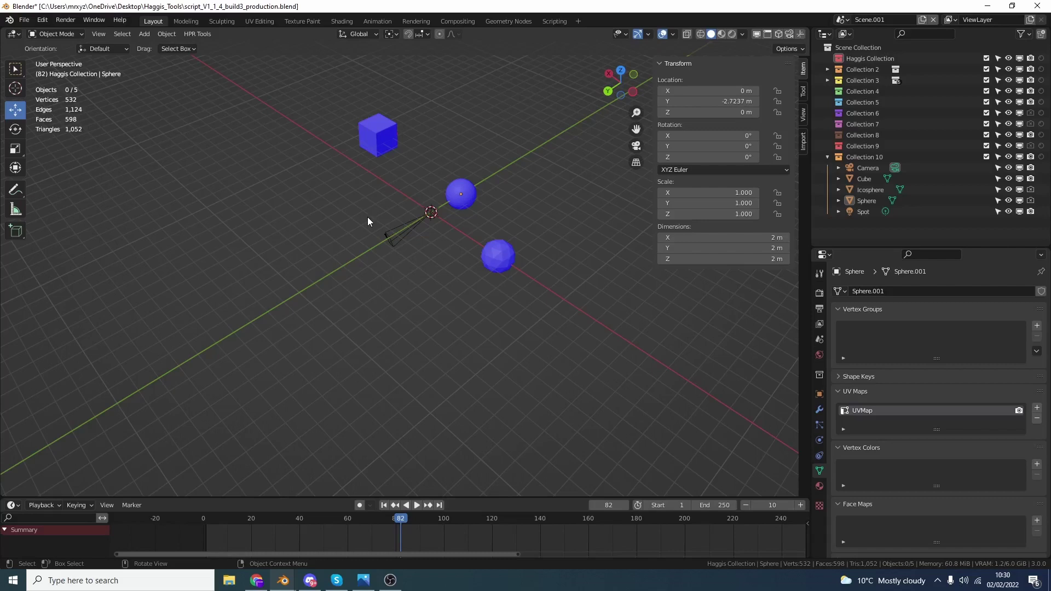
Step: Duplicate the cube, offsetting the copy about 1.37 m in X, 7.93 m in Y and -4.44 m in Z
{"action": "left_click", "coordinate": [391, 132]}
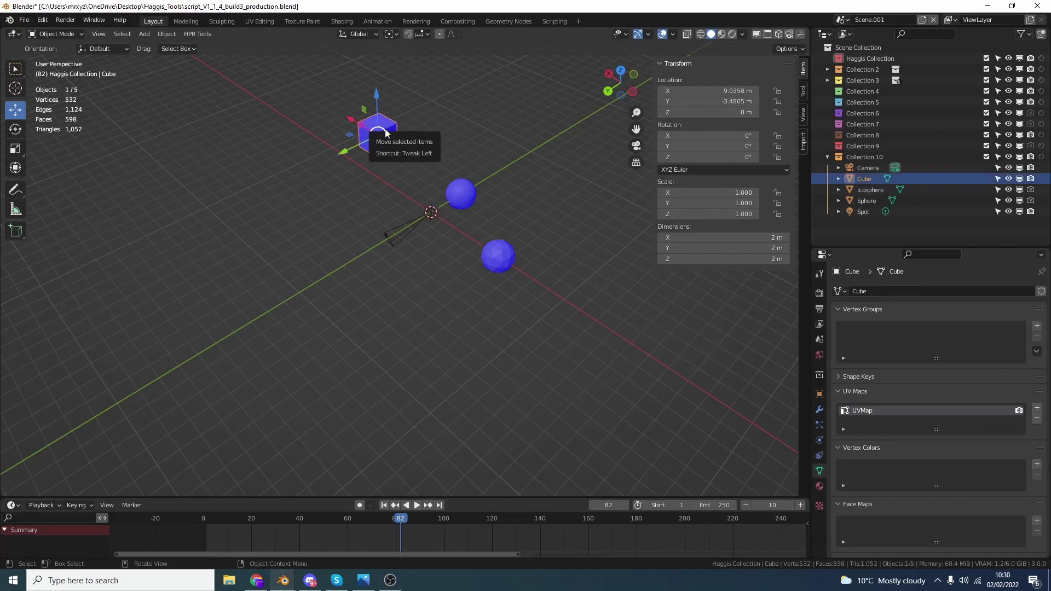
{"action": "key", "text": "shift+d"}
{"action": "left_click", "coordinate": [294, 222]}
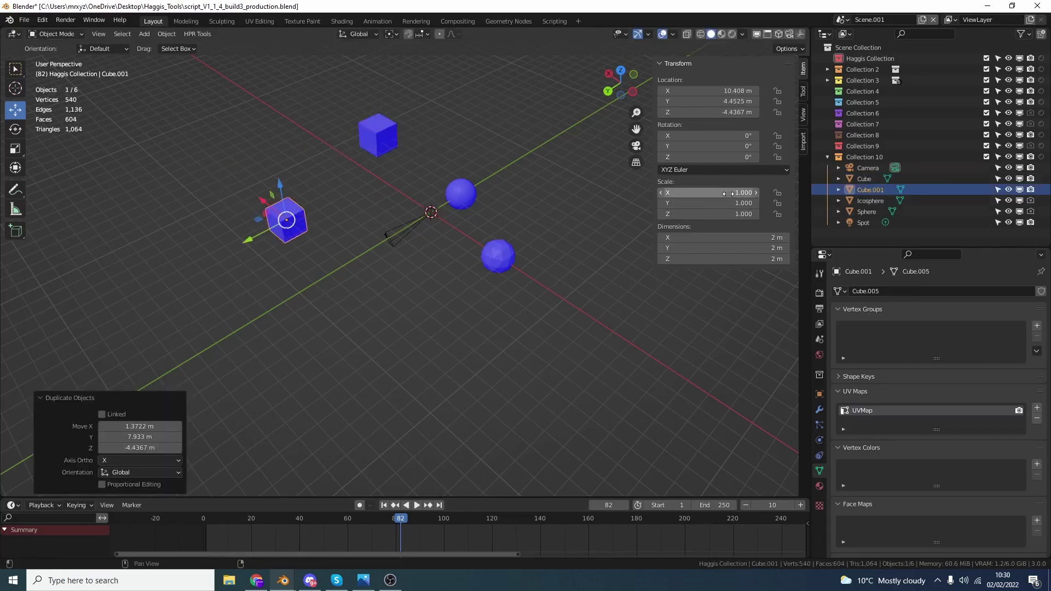
Step: Set the duplicated cube's X scale to -1
{"action": "left_click", "coordinate": [711, 196]}
{"action": "type", "text": "-1"}
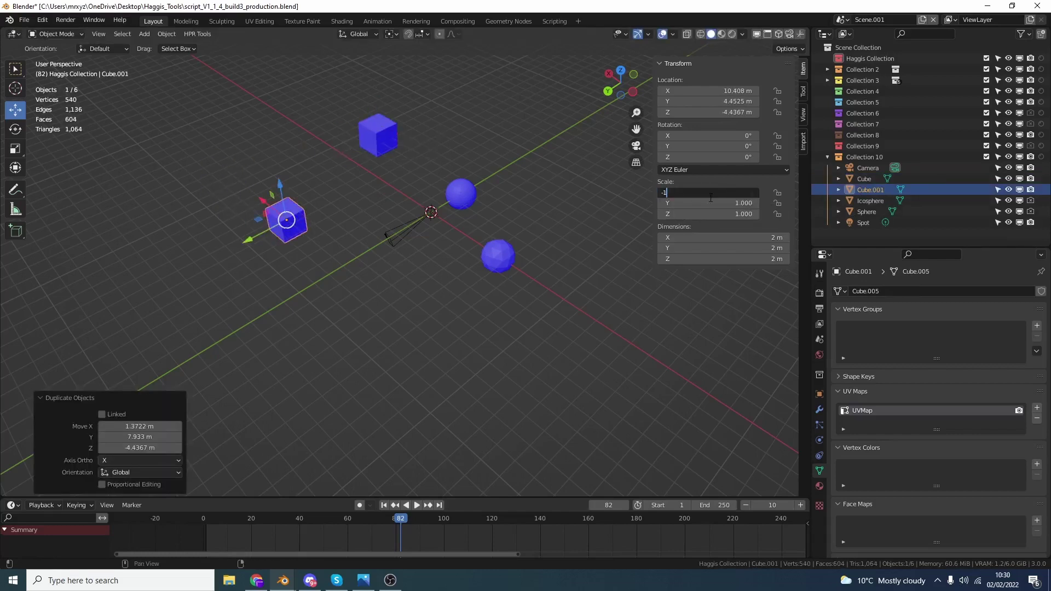
{"action": "key", "text": "Return"}
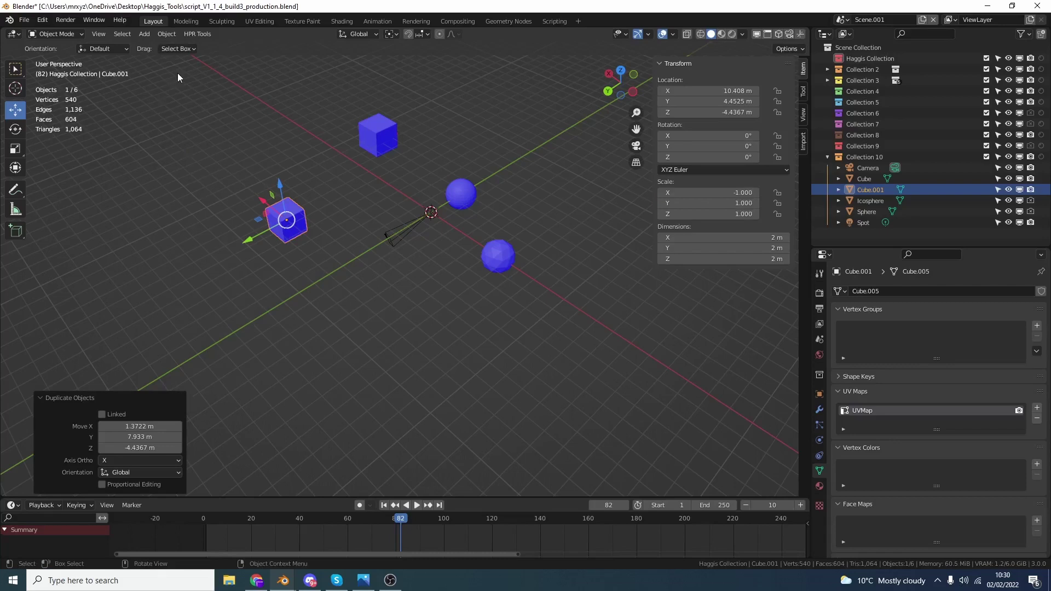
Step: Try applying all transforms to the negatively scaled duplicate cube and undo it
{"action": "left_click", "coordinate": [165, 35]}
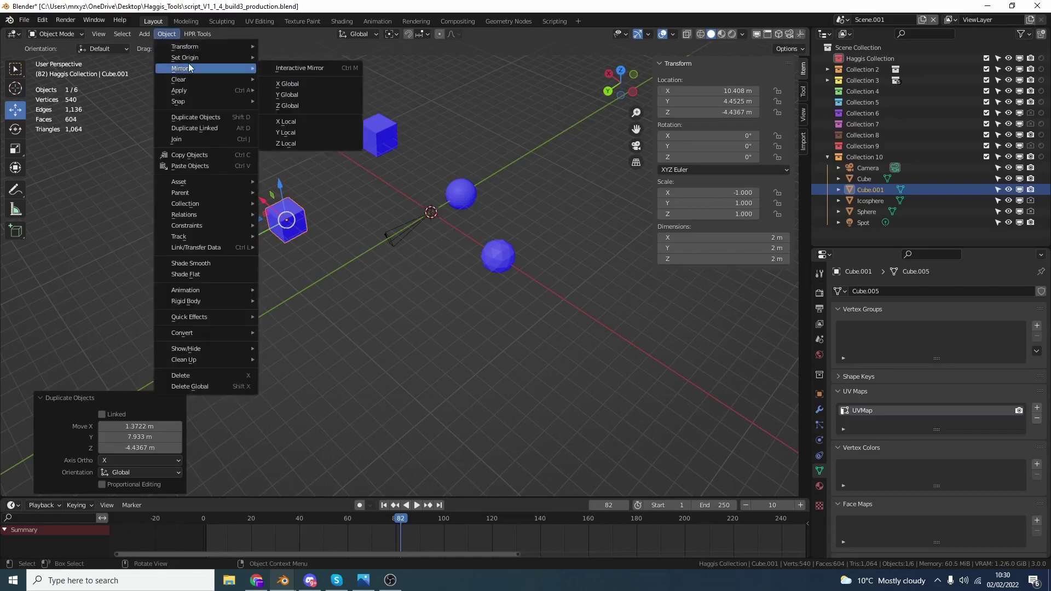
{"action": "mouse_move", "coordinate": [191, 90]}
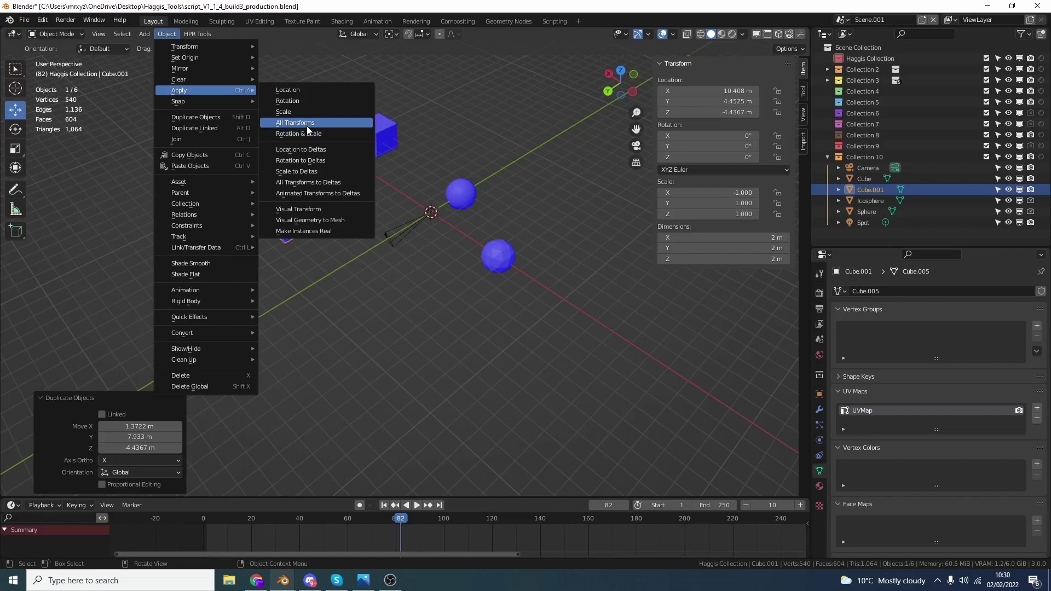
{"action": "left_click", "coordinate": [306, 126]}
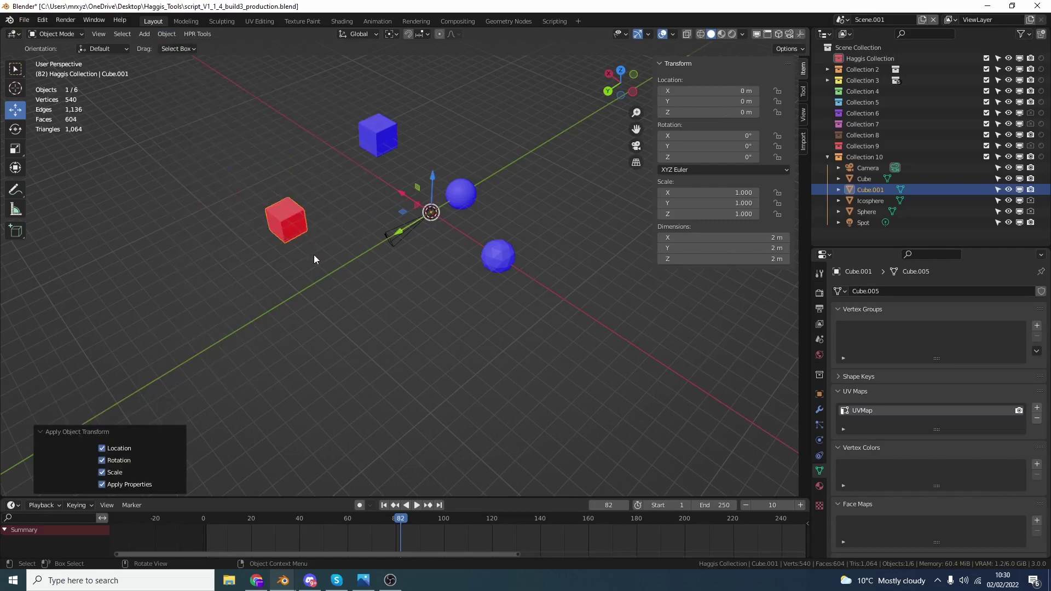
{"action": "key", "text": "ctrl+z"}
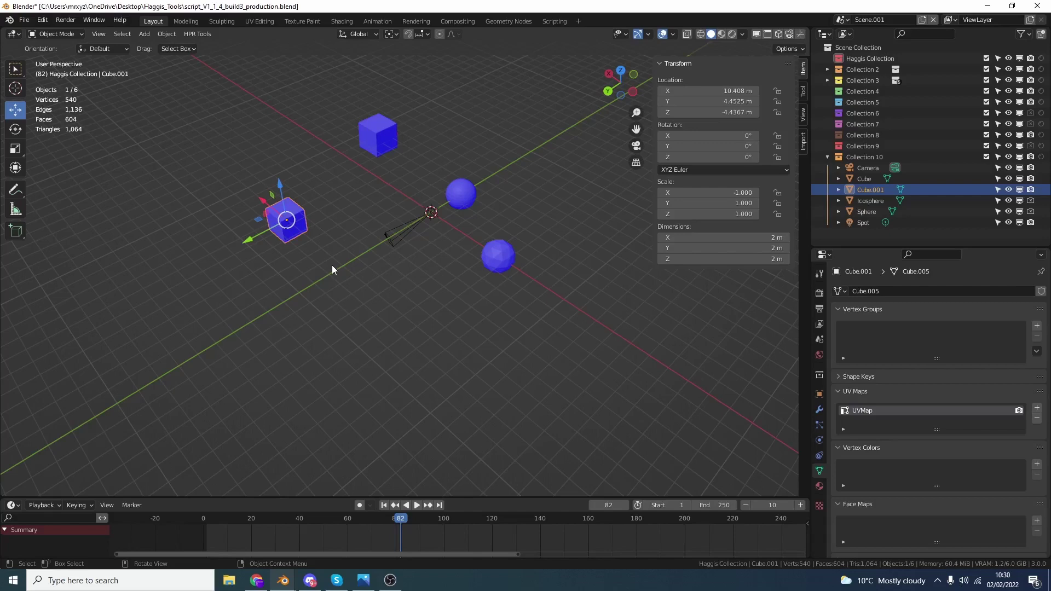
Step: Deselect everything and run Select Apply Flip from the HPR selection tools to apply the negatively scaled cube's transforms with corrected normals
{"action": "left_click", "coordinate": [332, 265]}
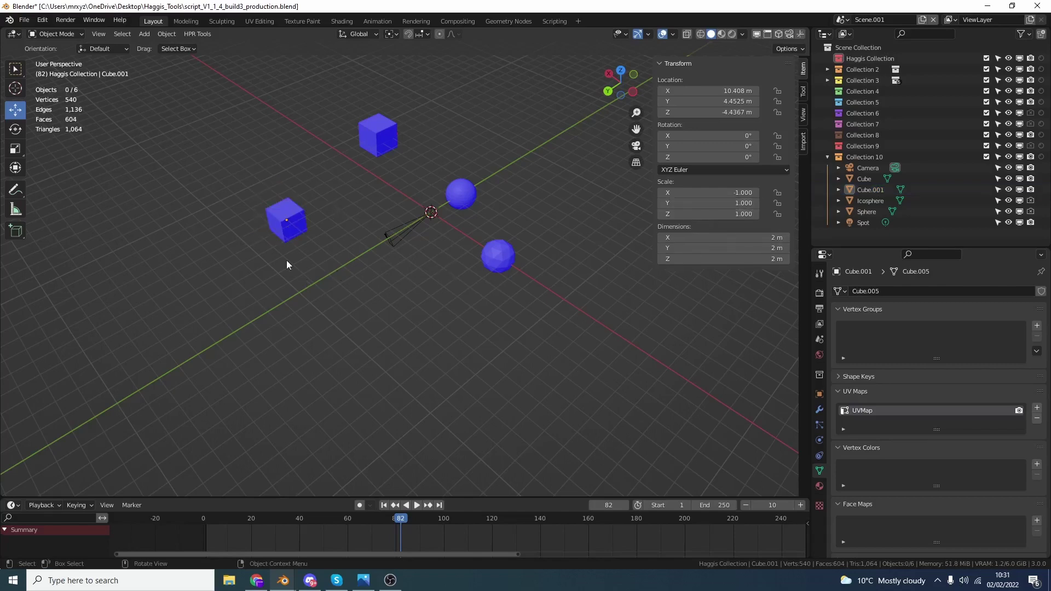
{"action": "left_click", "coordinate": [191, 34]}
{"action": "mouse_move", "coordinate": [239, 150]}
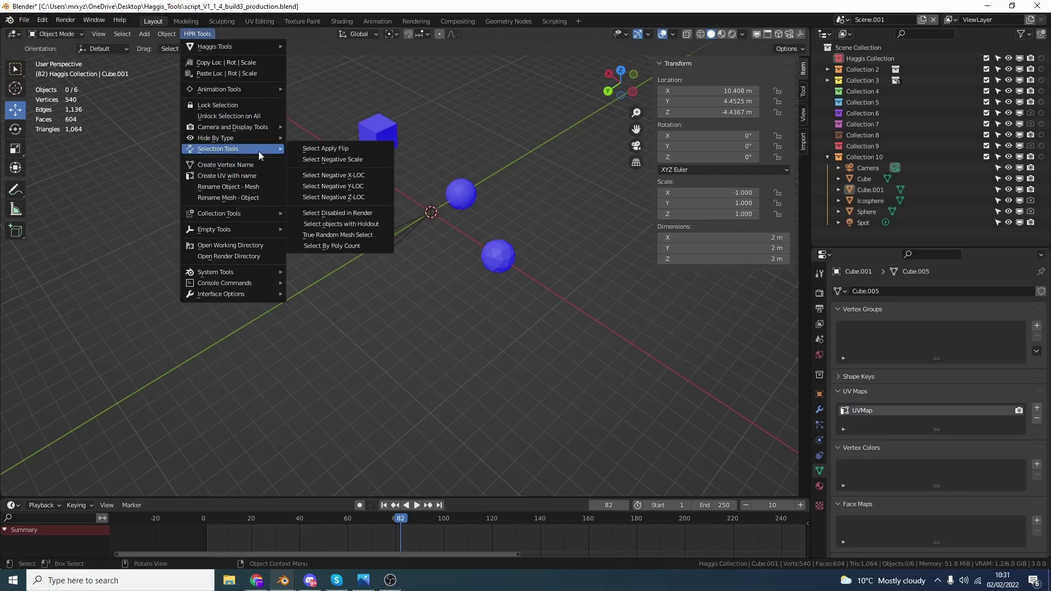
{"action": "left_click", "coordinate": [348, 150]}
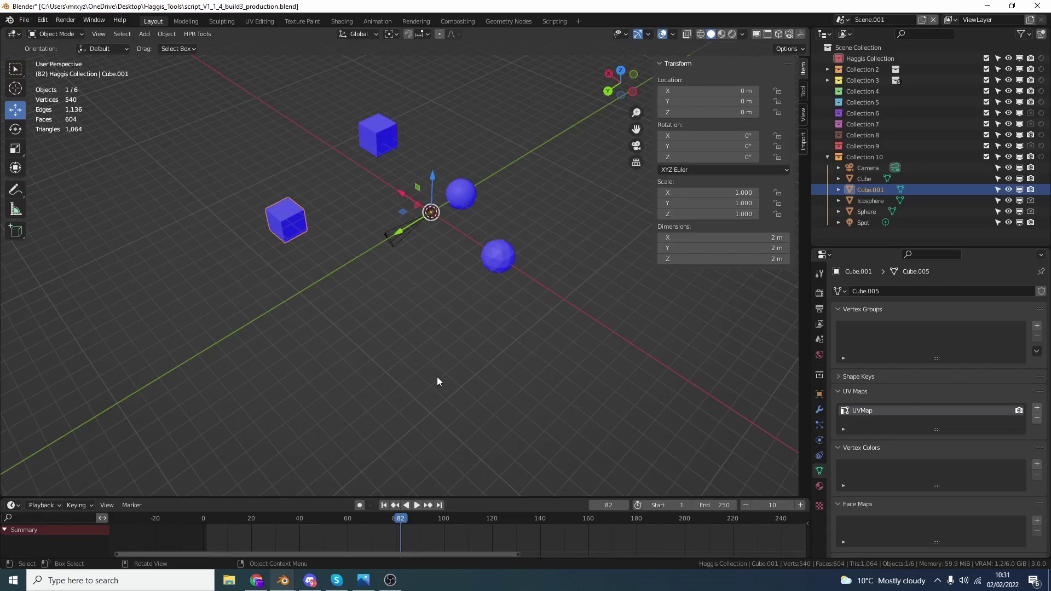
Step: Move the icosphere about 4.11 m along the global Y axis
{"action": "left_click", "coordinate": [495, 257]}
{"action": "key", "text": "g"}
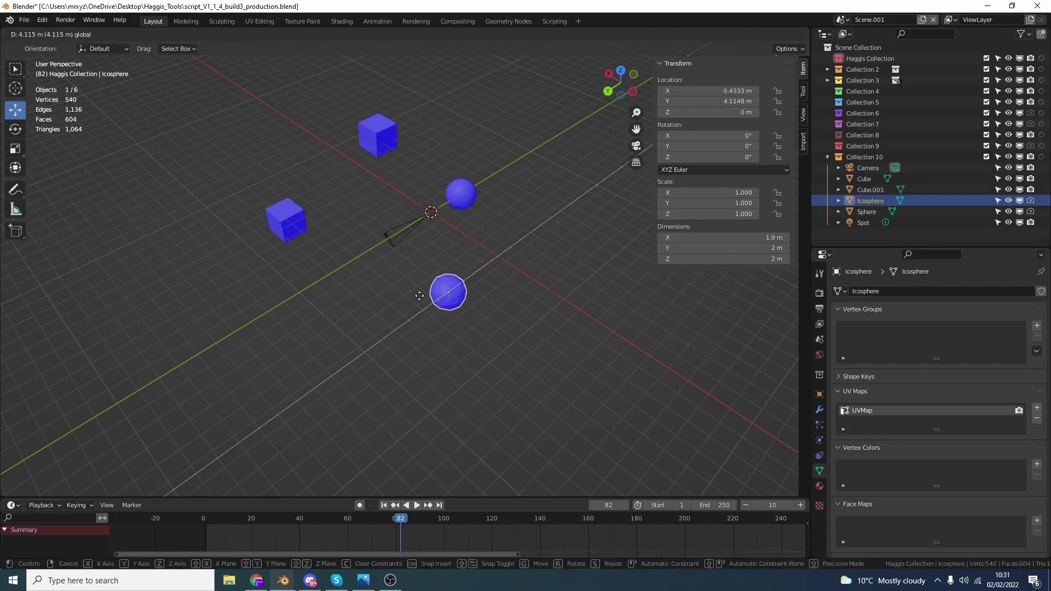
{"action": "left_click", "coordinate": [419, 296]}
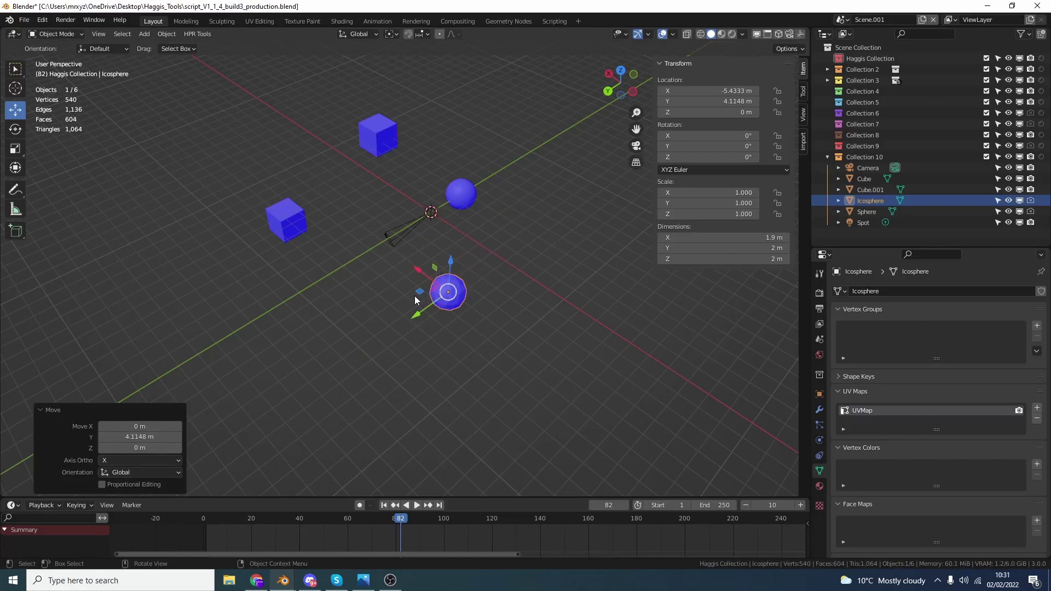
Step: Try the Haggis Tools Flip Selected Normals operation on the icosphere and undo it
{"action": "left_click", "coordinate": [202, 34]}
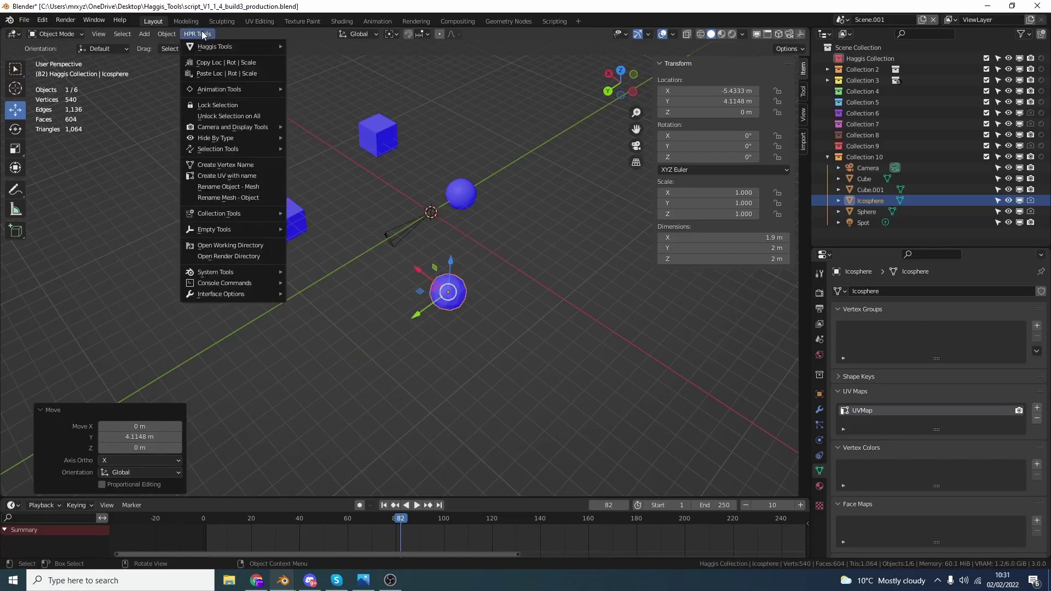
{"action": "mouse_move", "coordinate": [207, 47]}
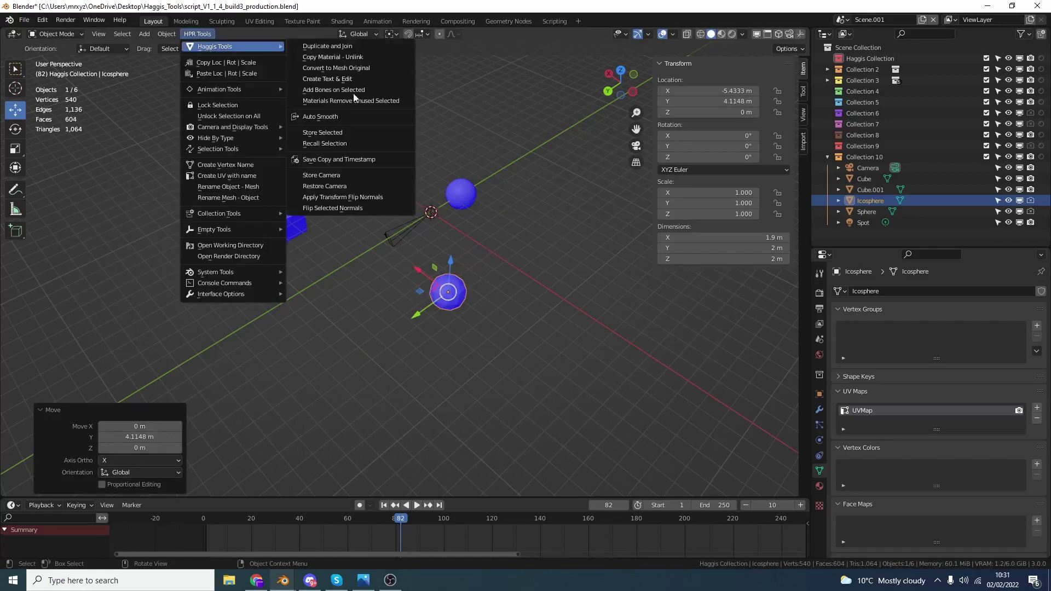
{"action": "left_click", "coordinate": [350, 207]}
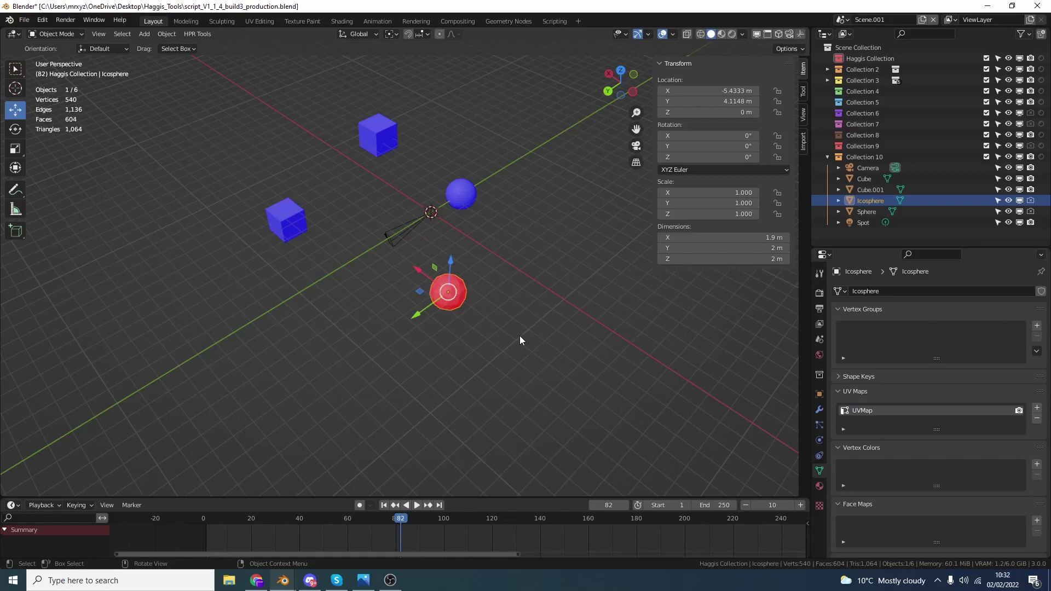
{"action": "key", "text": "ctrl+z"}
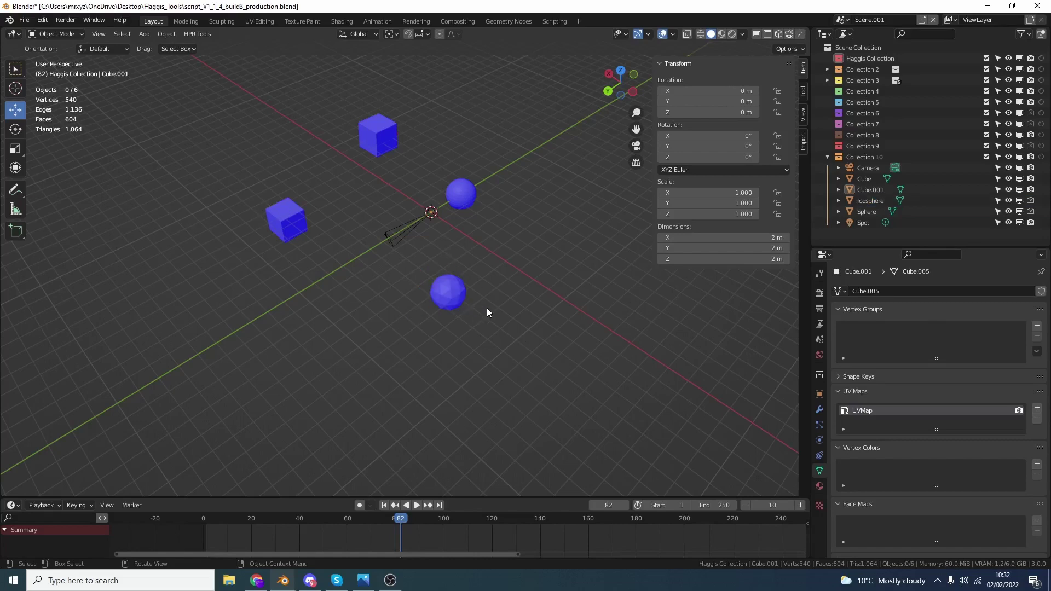
Step: Remove the color tags from all collections, from Haggis Collection through Collection 10
{"action": "left_click", "coordinate": [857, 154]}
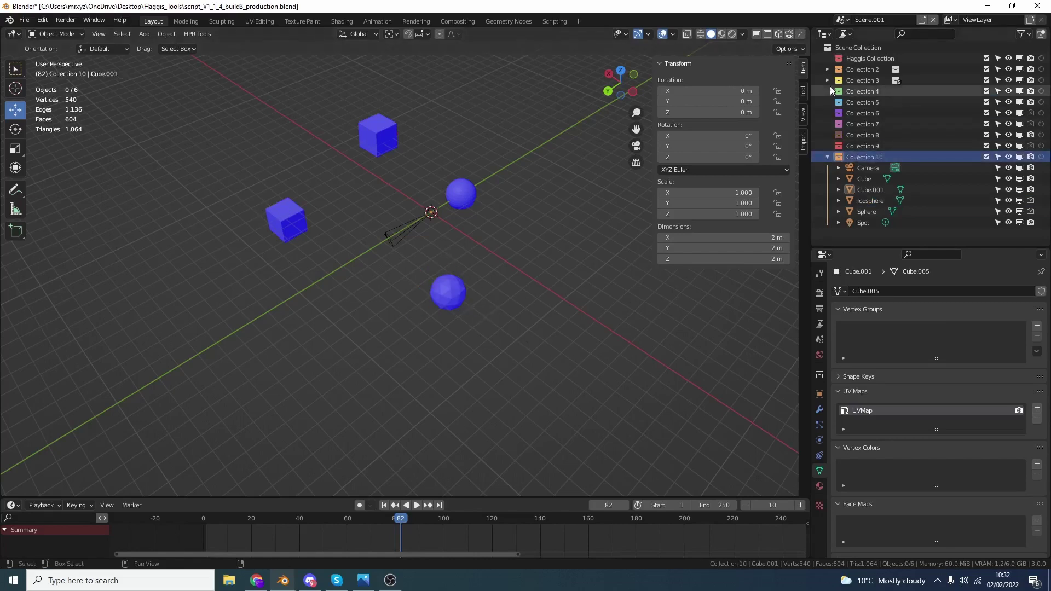
{"action": "left_click", "coordinate": [855, 59], "text": "shift"}
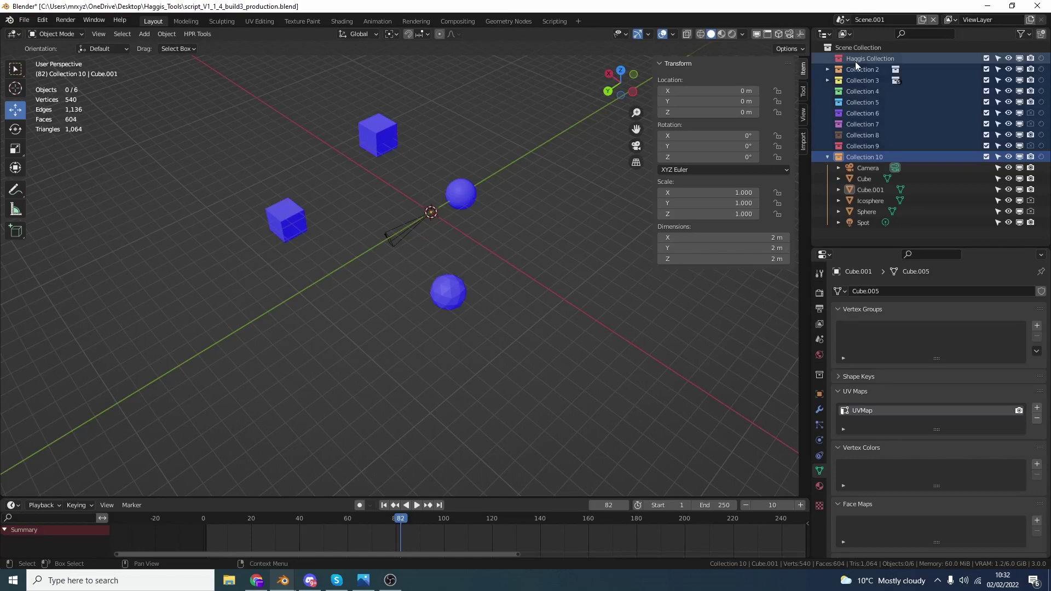
{"action": "right_click", "coordinate": [855, 61]}
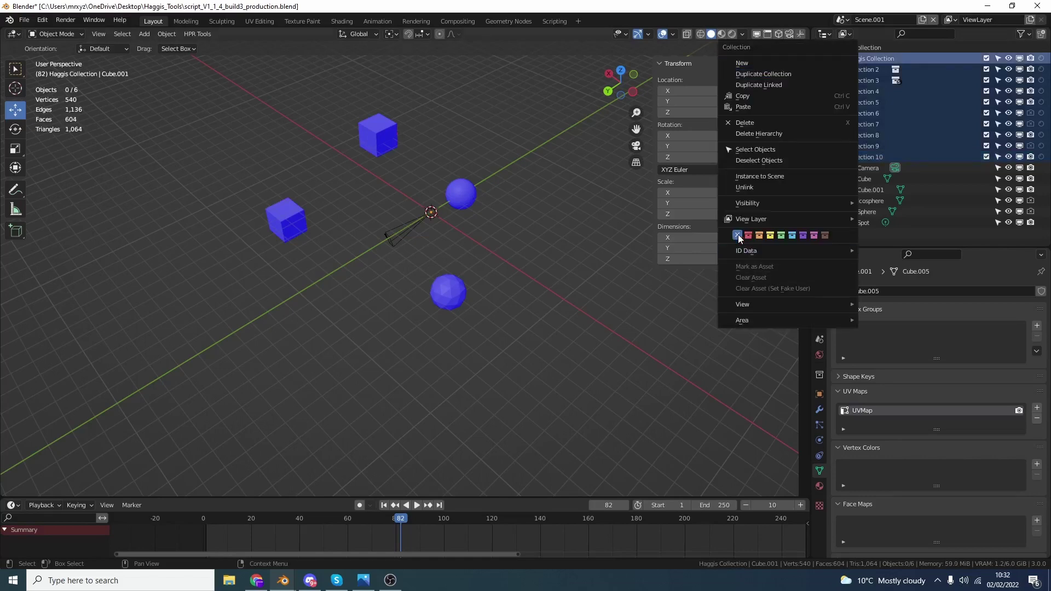
{"action": "left_click", "coordinate": [738, 234]}
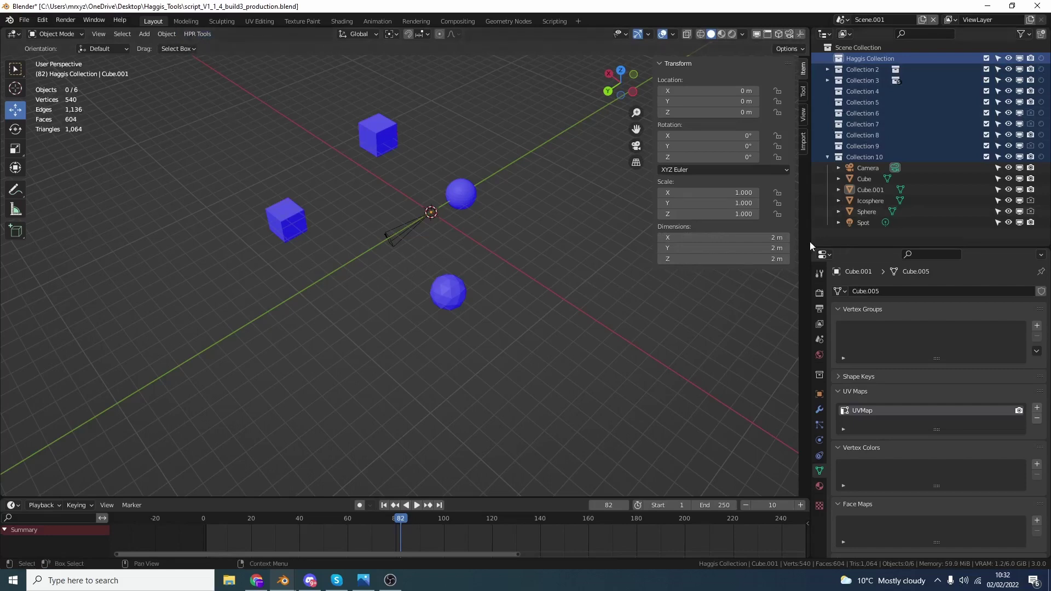
{"action": "left_click", "coordinate": [842, 244]}
Step: Assign color tags to all the untagged collections with the Color Collections tool
{"action": "left_click", "coordinate": [198, 34]}
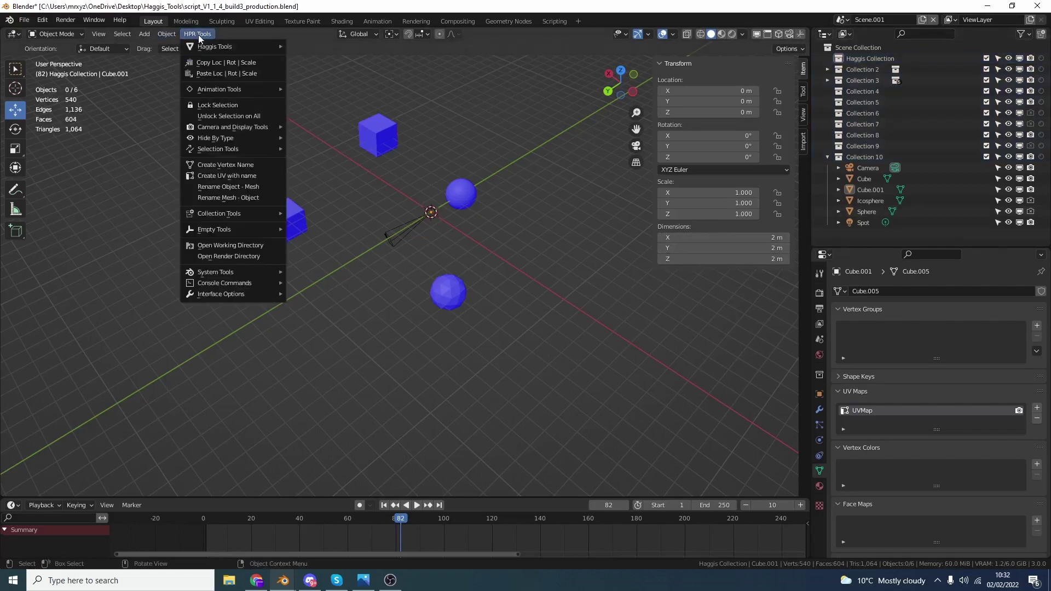
{"action": "mouse_move", "coordinate": [225, 214]}
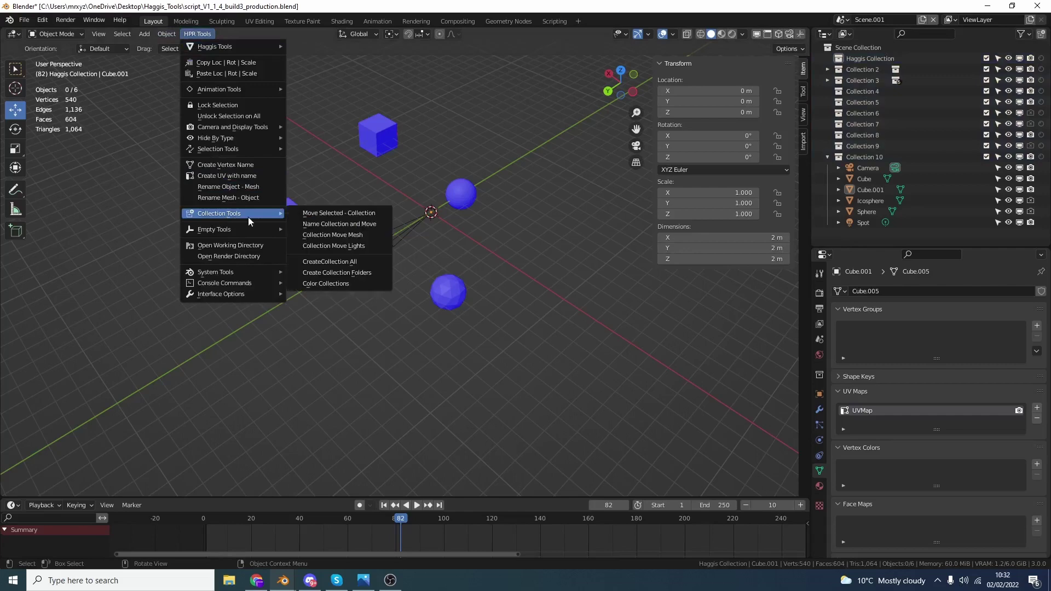
{"action": "left_click", "coordinate": [336, 283]}
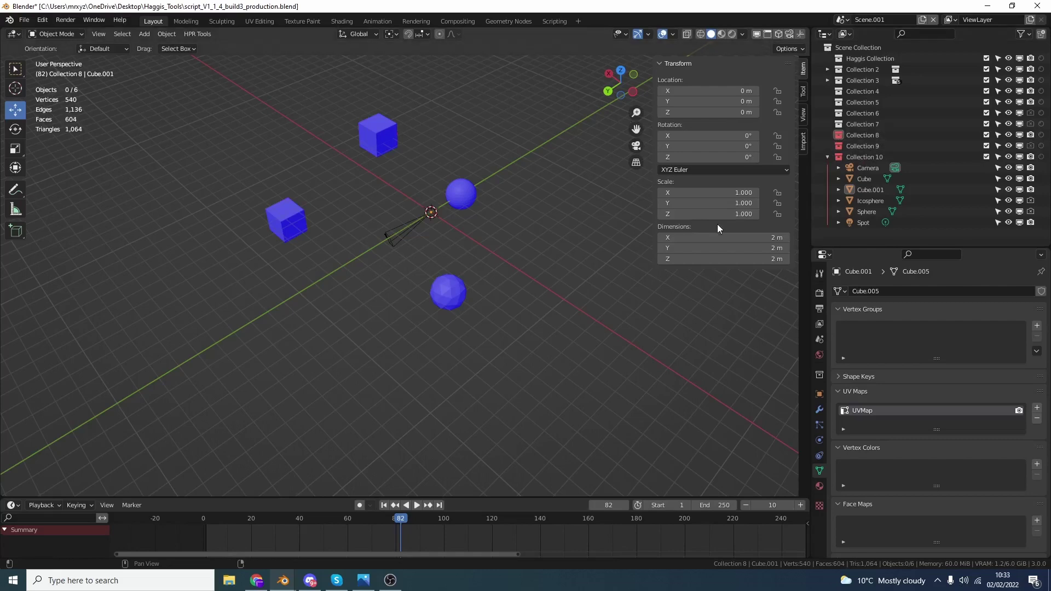
Step: Run Color Collections again to color the untagged collections, from Haggis Collection through Collection 7
{"action": "left_click", "coordinate": [189, 34]}
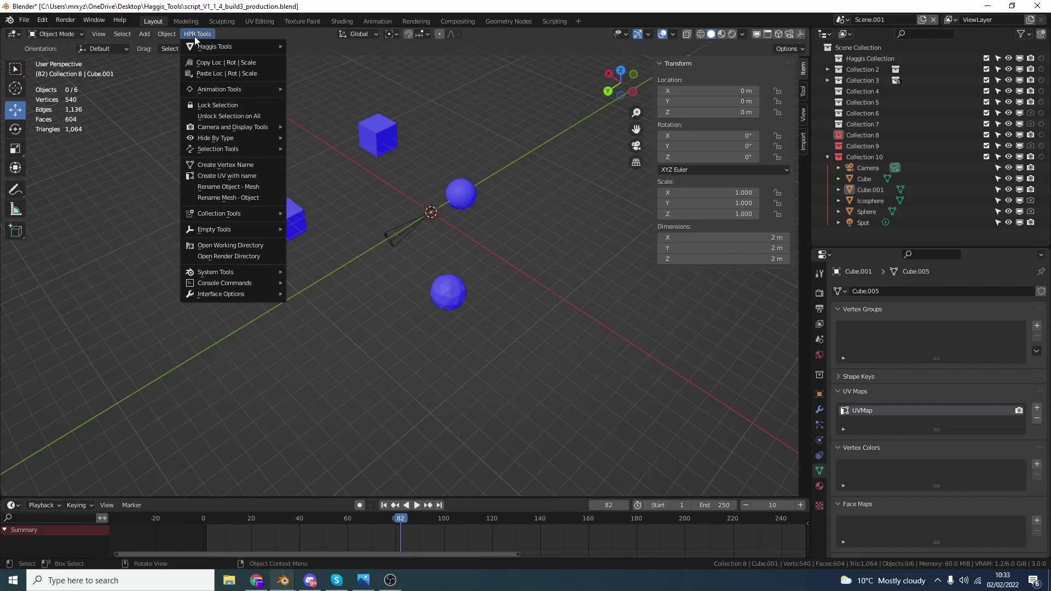
{"action": "mouse_move", "coordinate": [255, 150]}
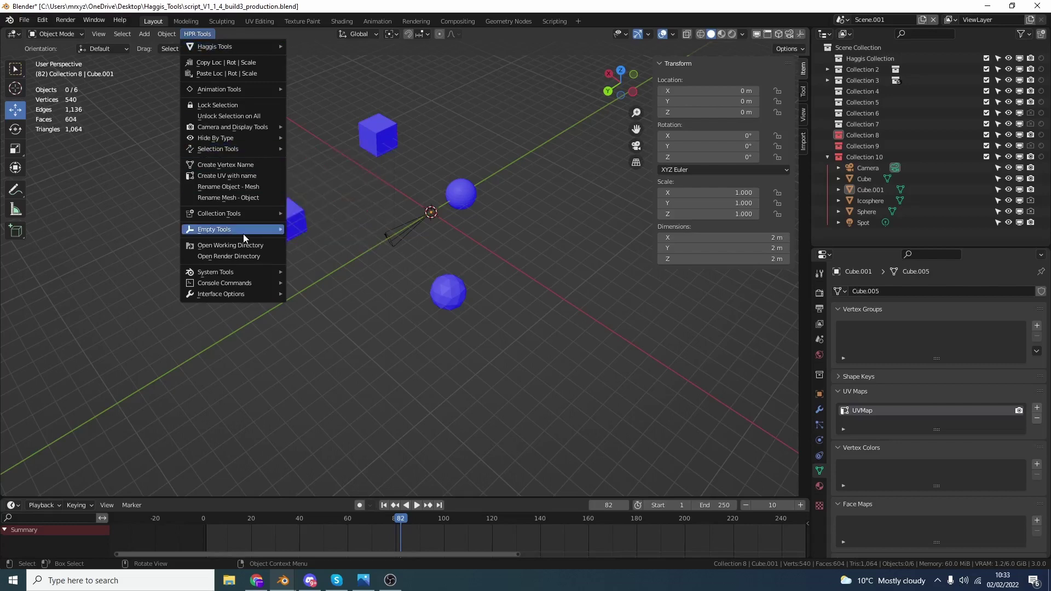
{"action": "mouse_move", "coordinate": [245, 215]}
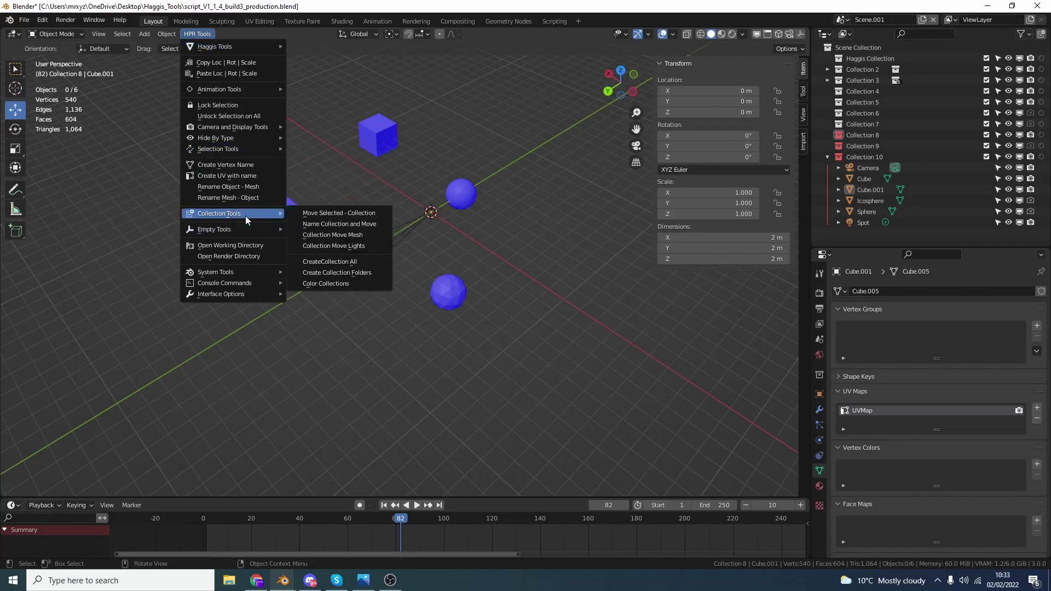
{"action": "left_click", "coordinate": [340, 285]}
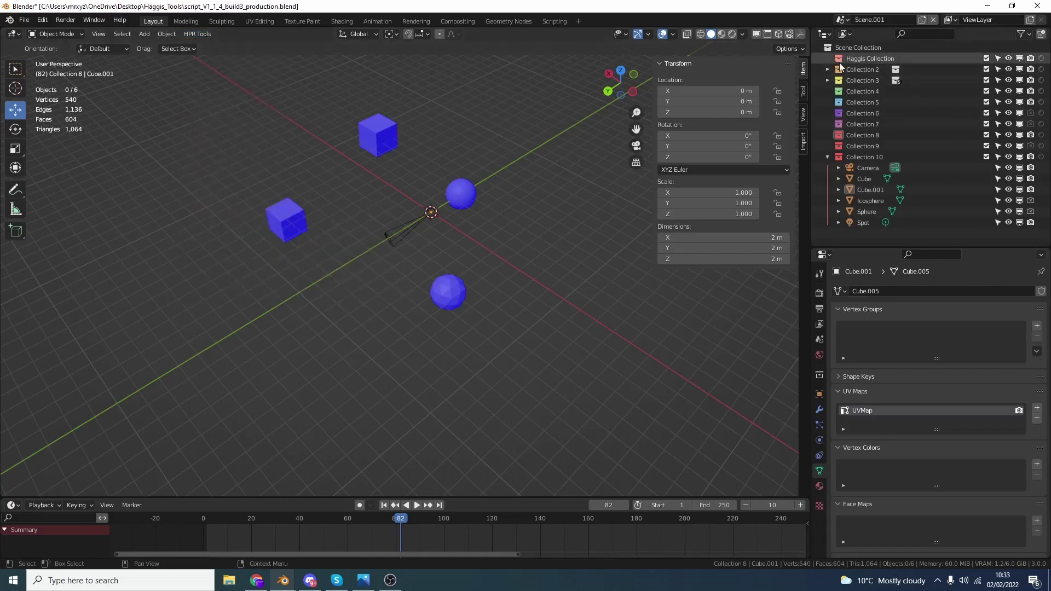